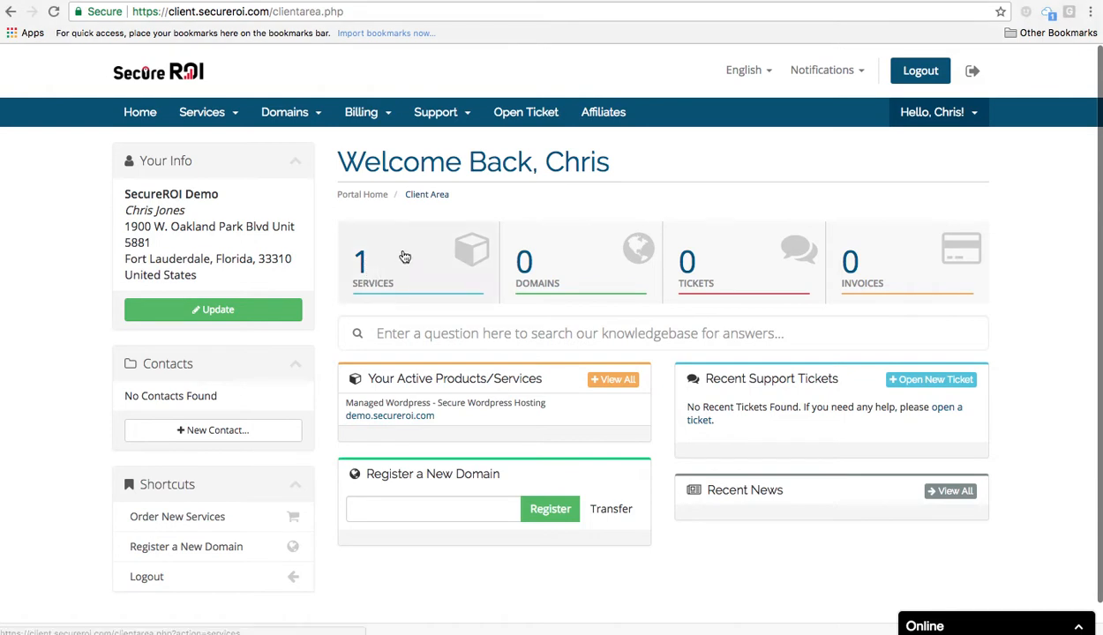
# Open the demo.secureroi.com Secure Wordpress Hosting product details, showing 390 M / 7500 M disk usage.
pyautogui.click(362, 265)
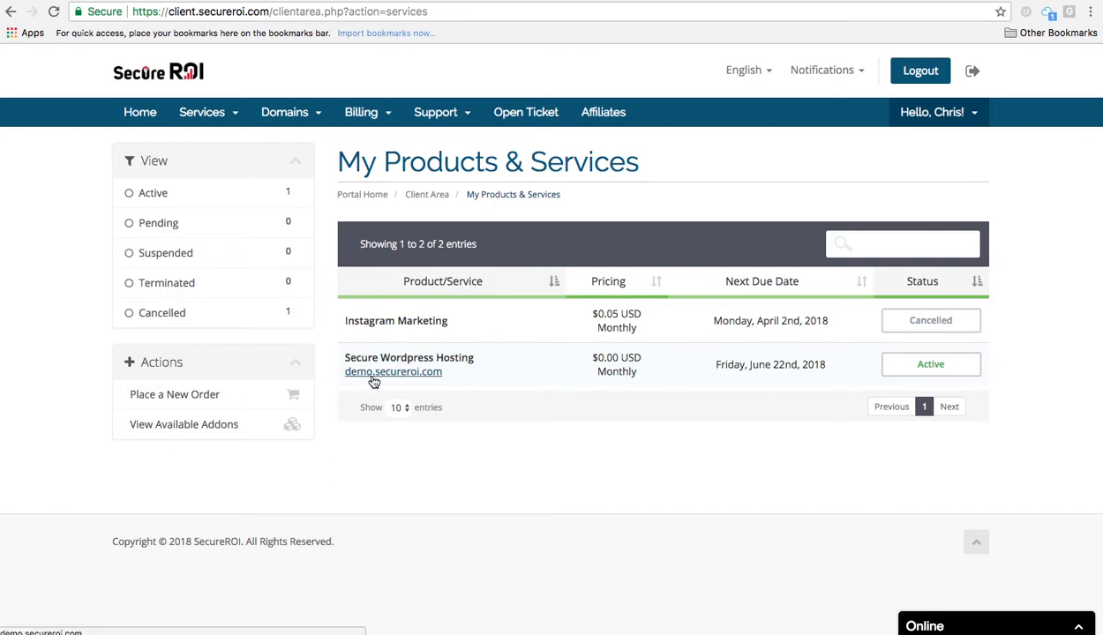
pyautogui.click(933, 369)
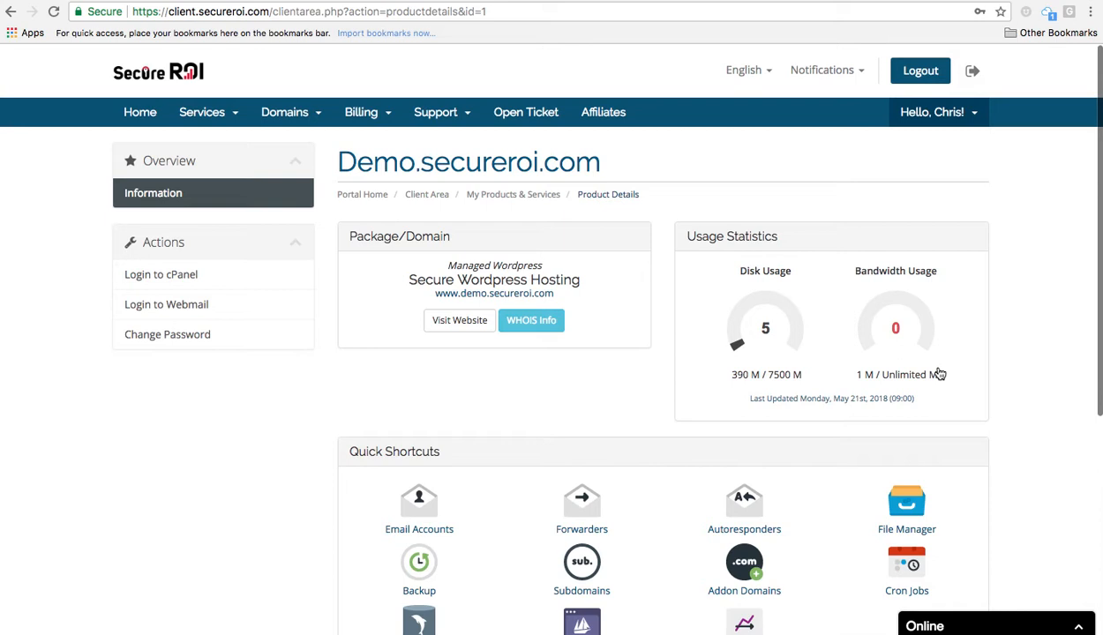
pyautogui.scroll(-1, 939, 374)
pyautogui.scroll(1, 939, 374)
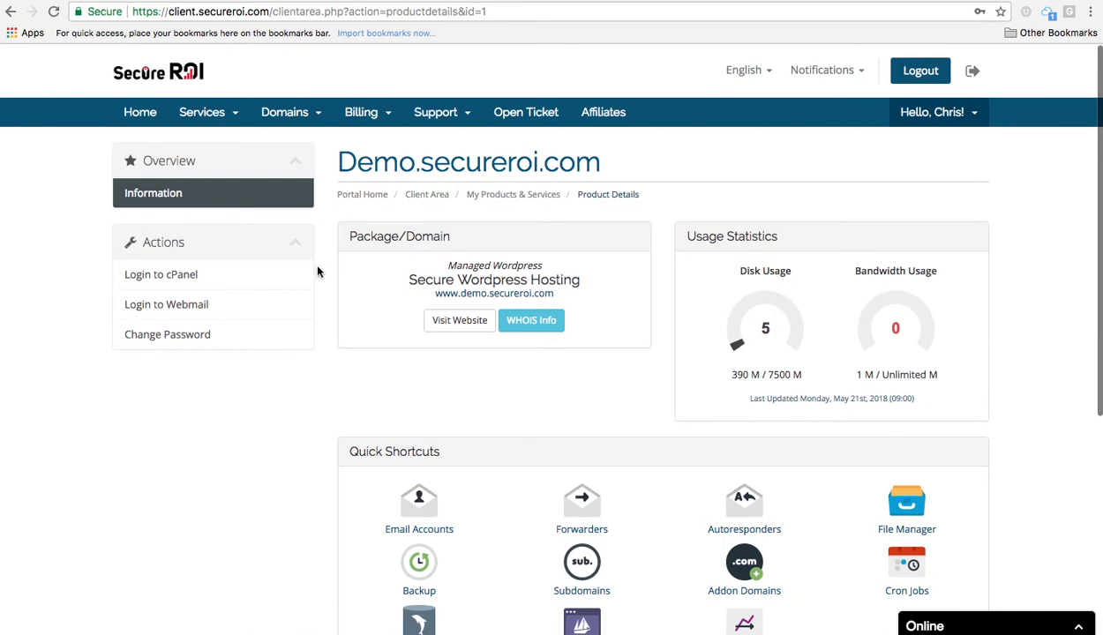
# Log in to cPanel for demo.secureroi.com and browse the home directory in File Manager.
pyautogui.click(160, 281)
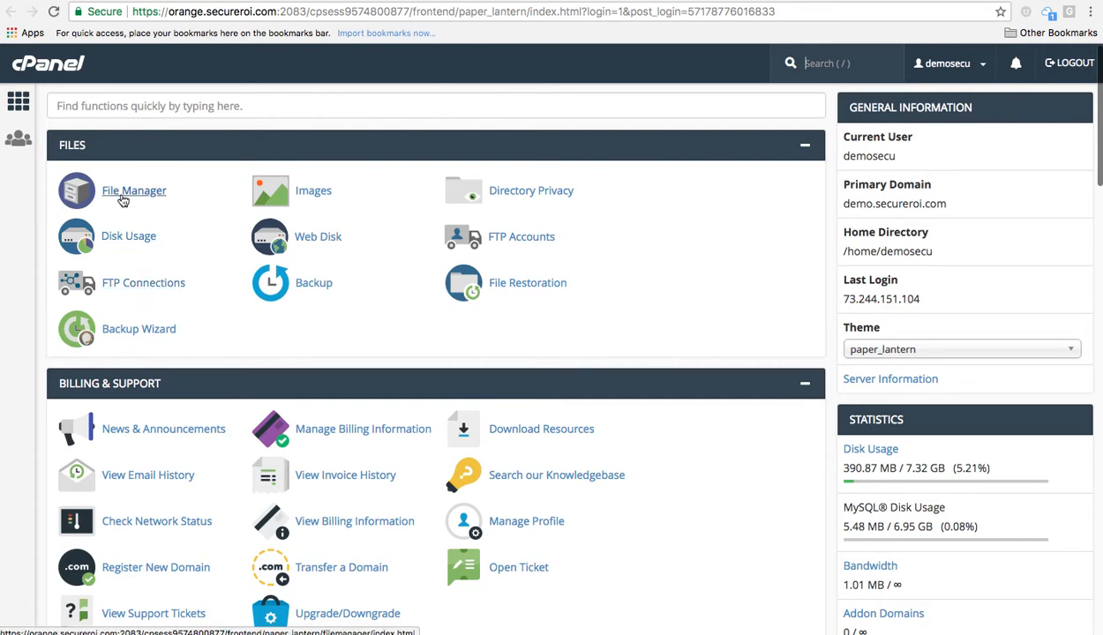
pyautogui.click(123, 200)
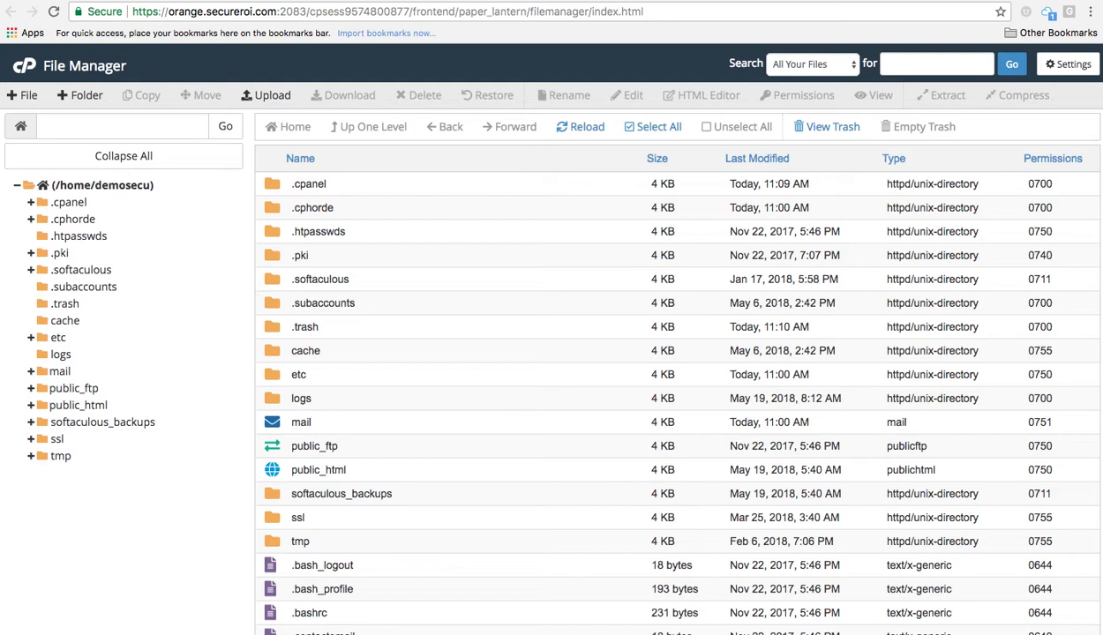
pyautogui.click(708, 1)
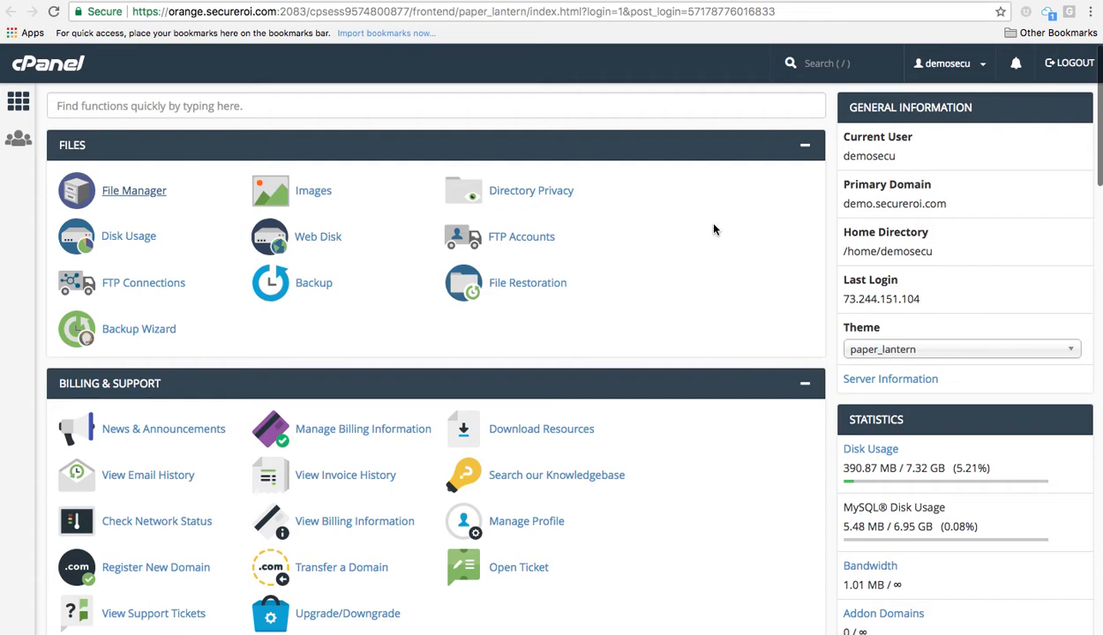
# Find Softaculous Apps Installer and open the WordPress 4.9.6 overview page.
pyautogui.scroll(-2, 715, 230)
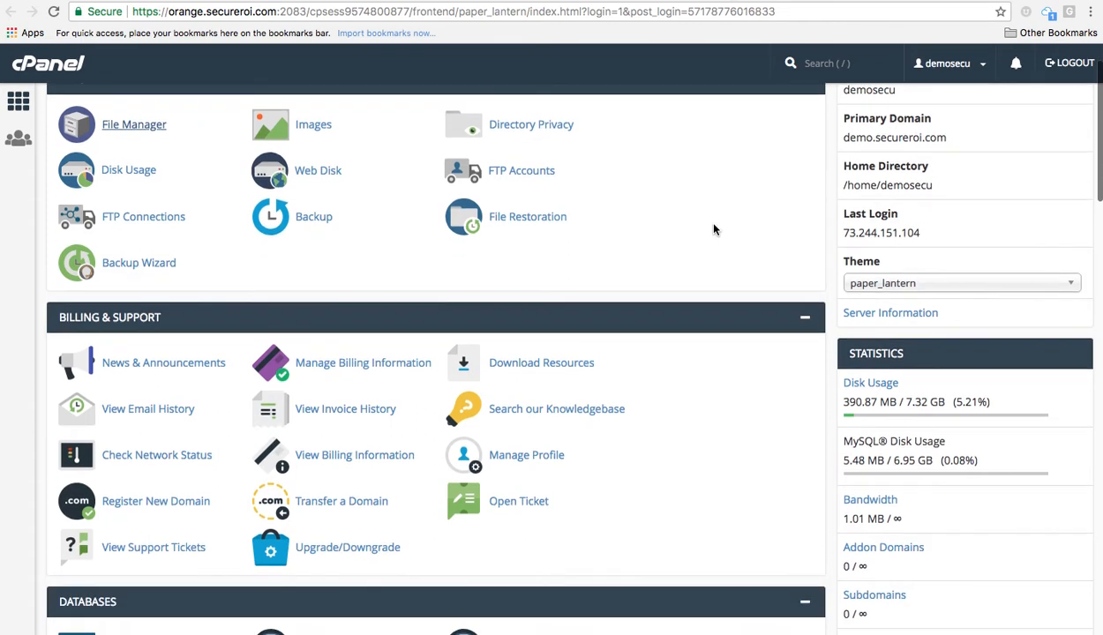
pyautogui.scroll(2, 714, 229)
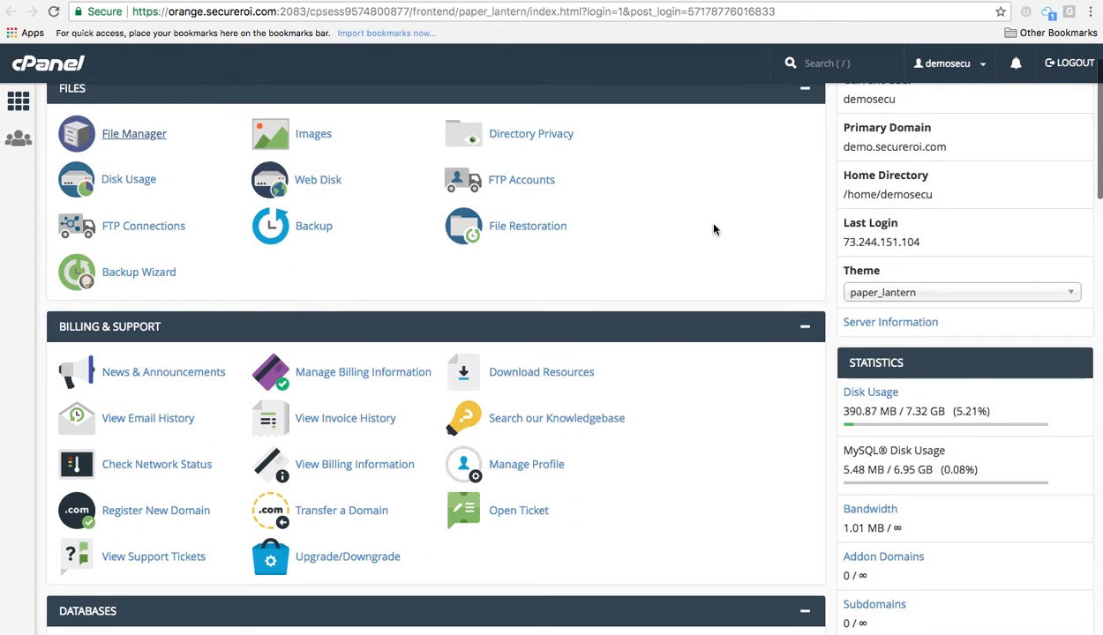
pyautogui.scroll(1, 715, 229)
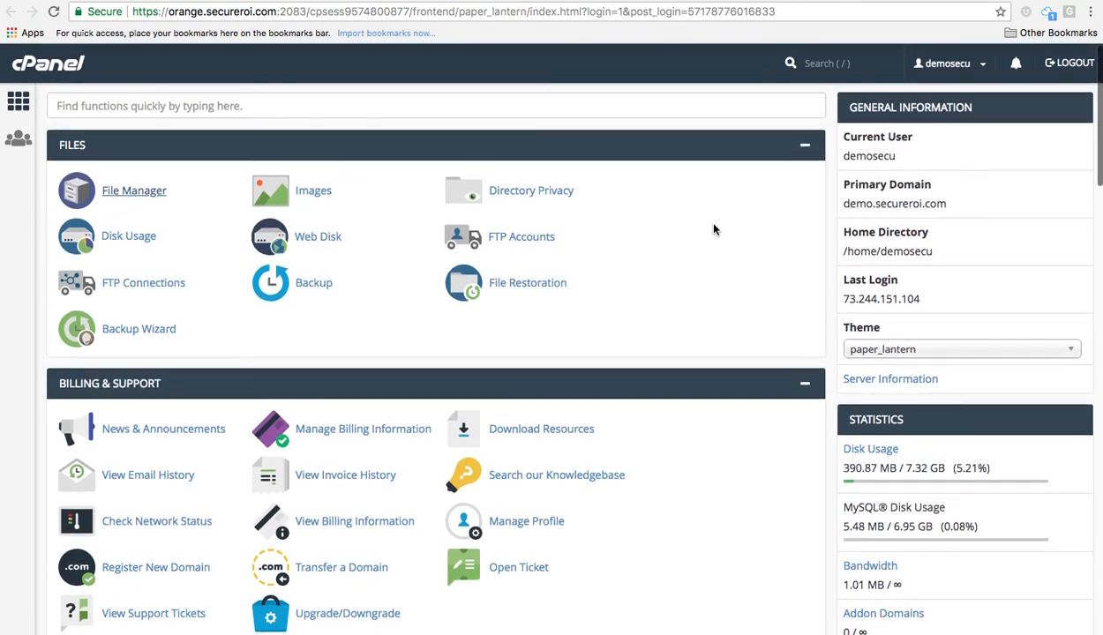
pyautogui.scroll(-15, 715, 227)
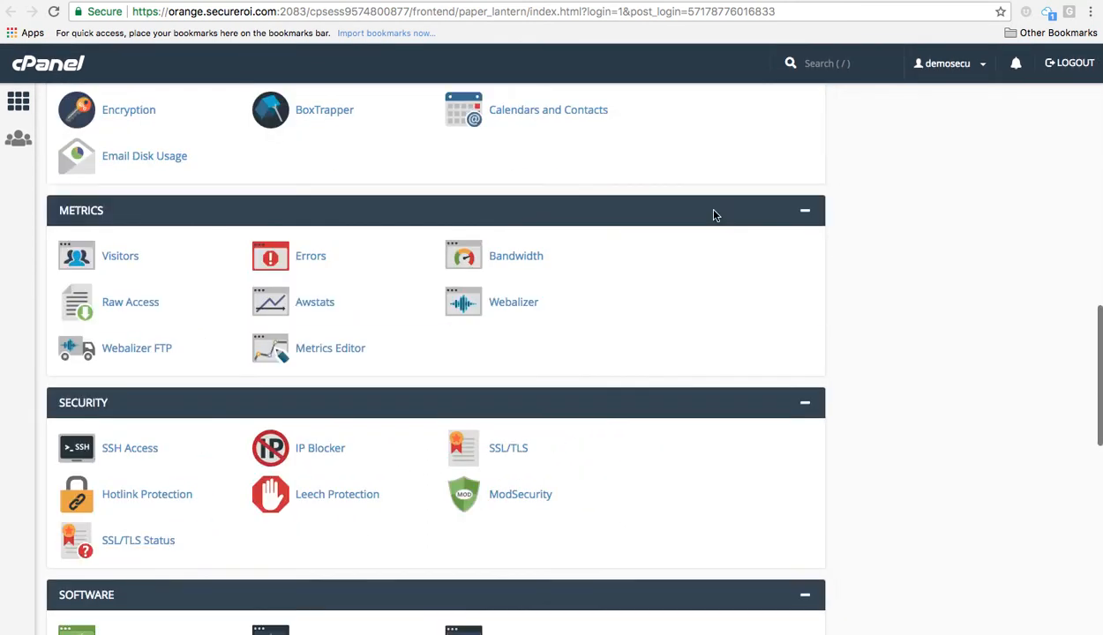
pyautogui.scroll(-10, 715, 216)
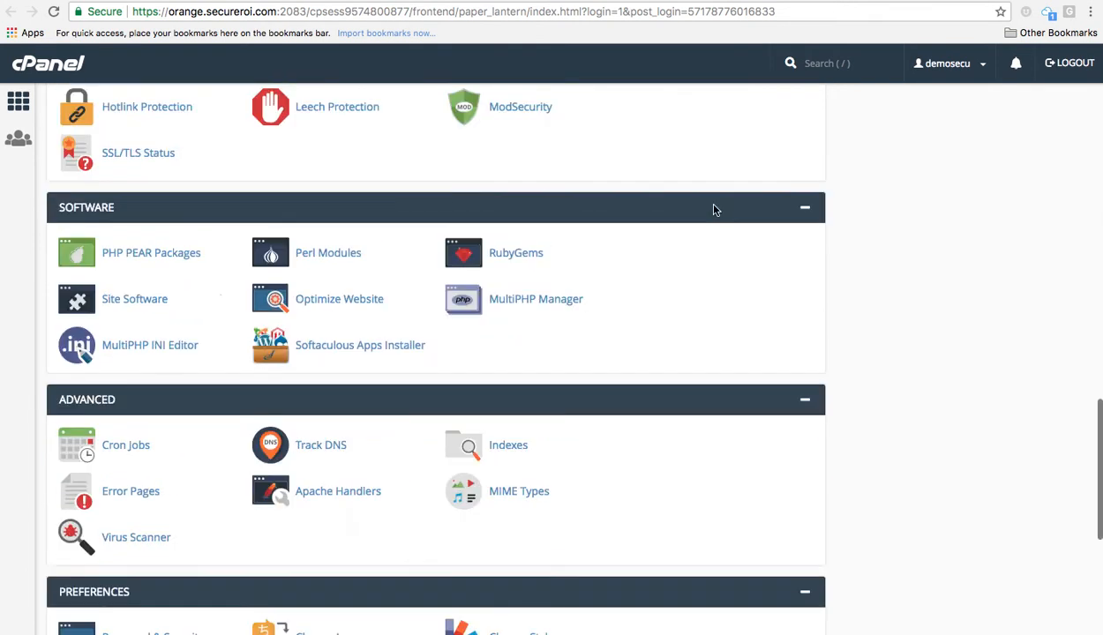
pyautogui.scroll(-1, 715, 204)
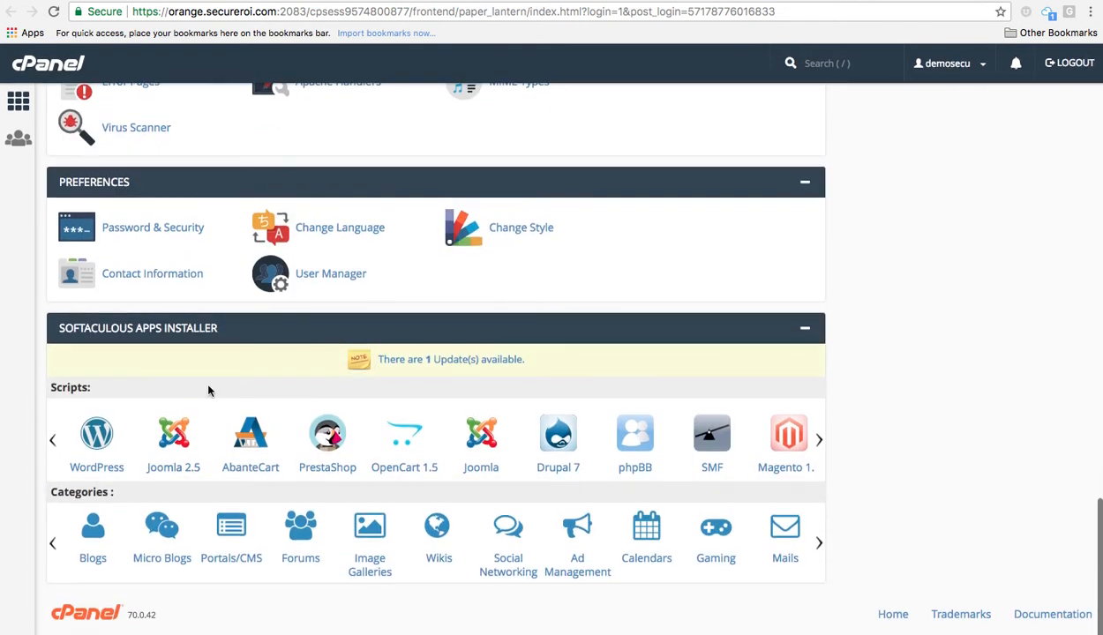
pyautogui.click(100, 438)
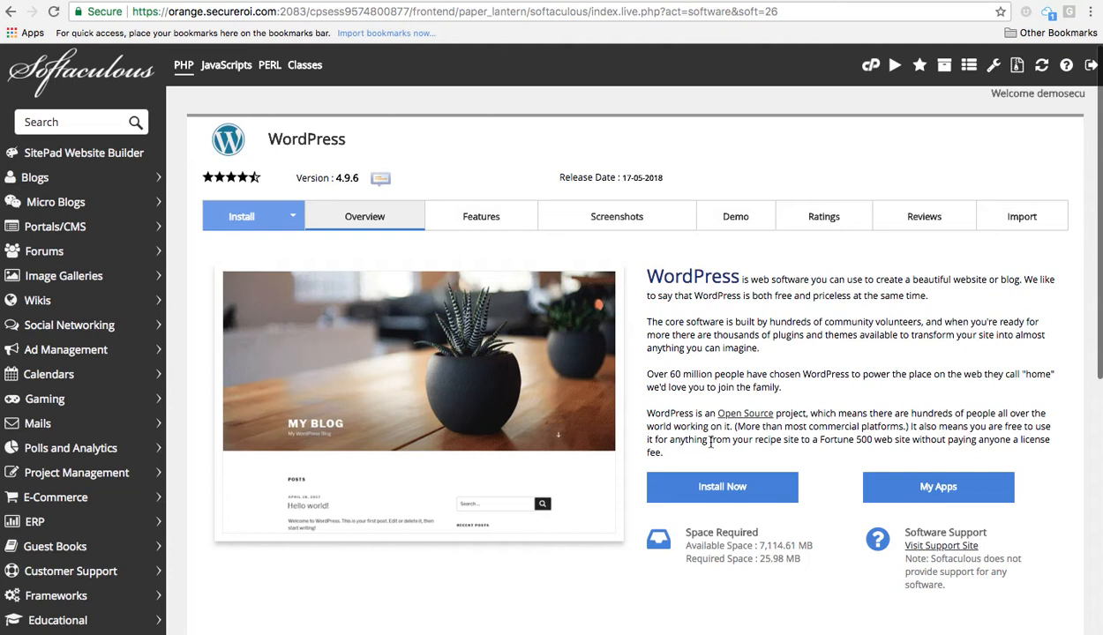
# Start a new WordPress install, showing the form prefilled with demo.secureroi.com, directory wp and My Blog.
pyautogui.click(730, 496)
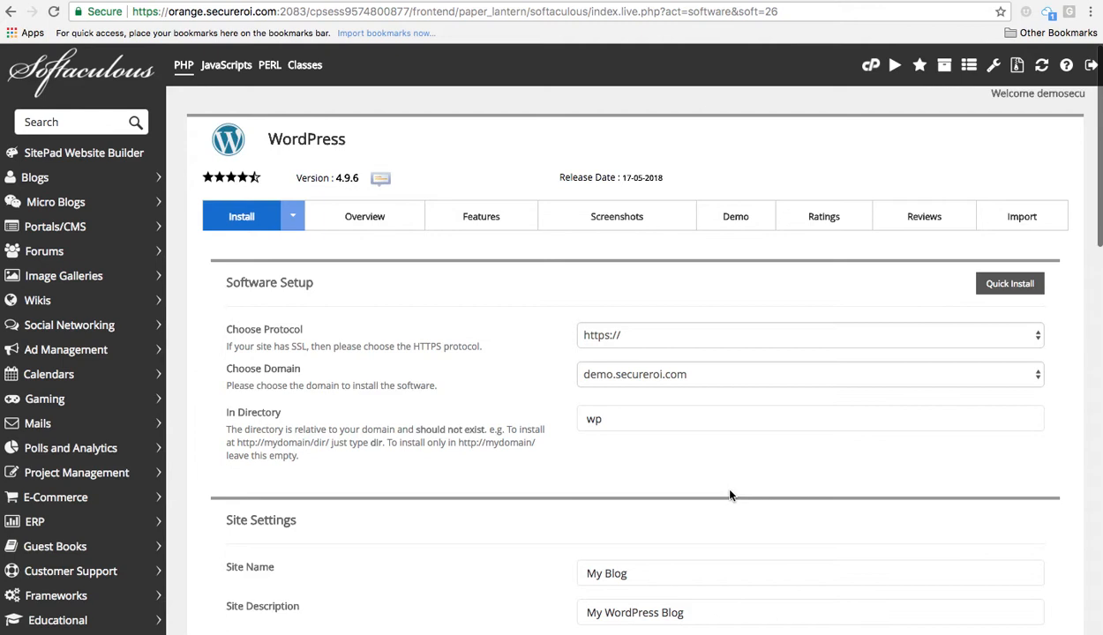
pyautogui.scroll(-3, 730, 495)
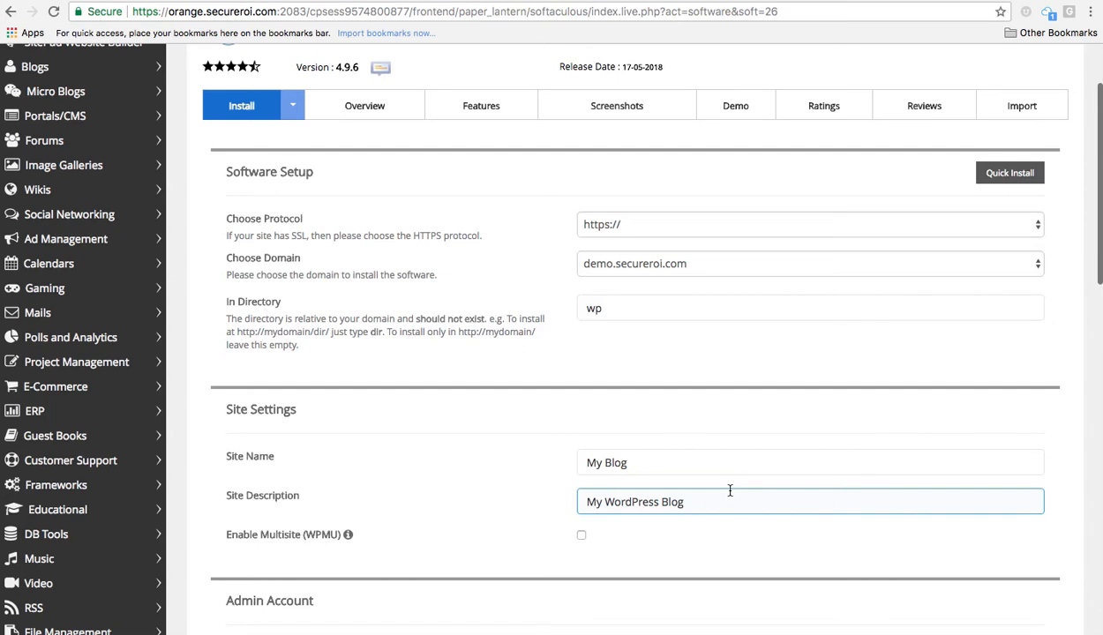
pyautogui.click(716, 529)
pyautogui.scroll(-1, 716, 483)
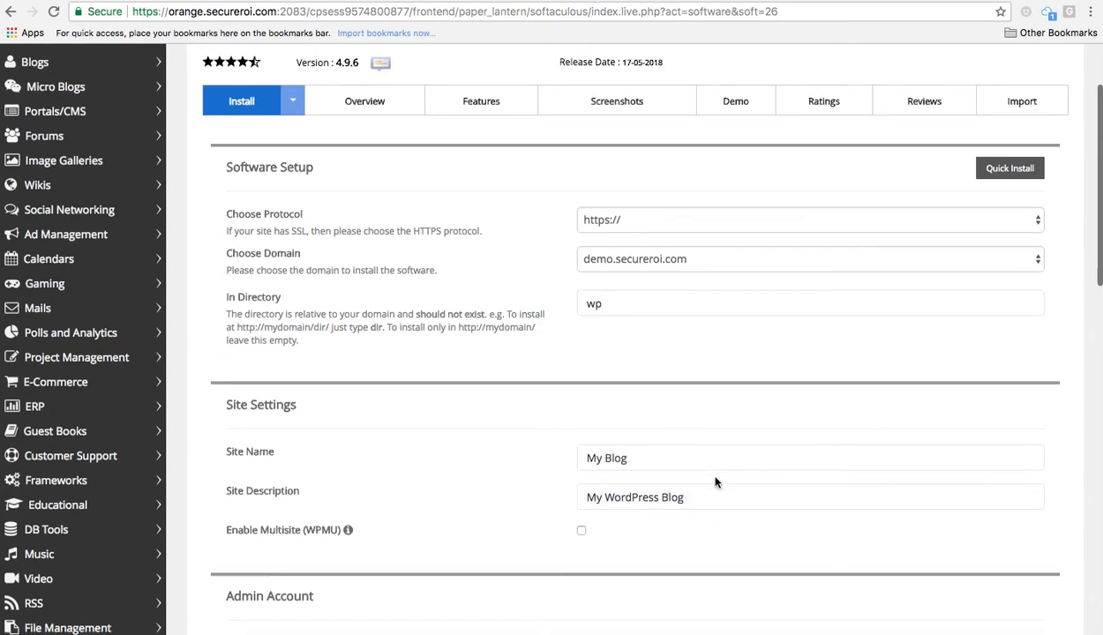
pyautogui.scroll(-3, 715, 483)
pyautogui.scroll(2, 714, 480)
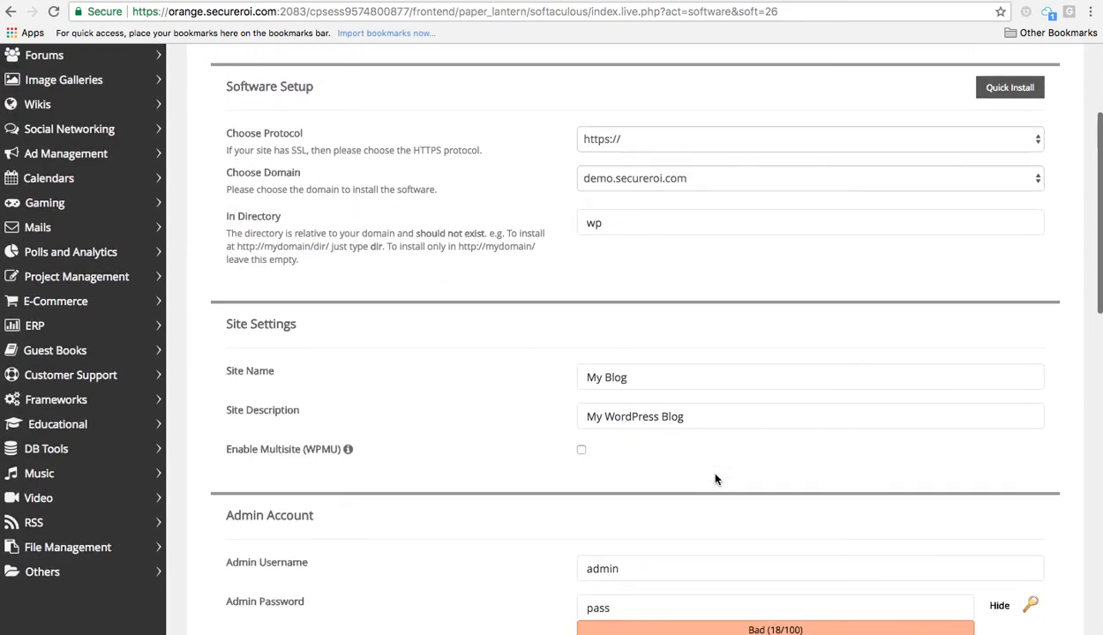
pyautogui.click(715, 150)
pyautogui.click(715, 148)
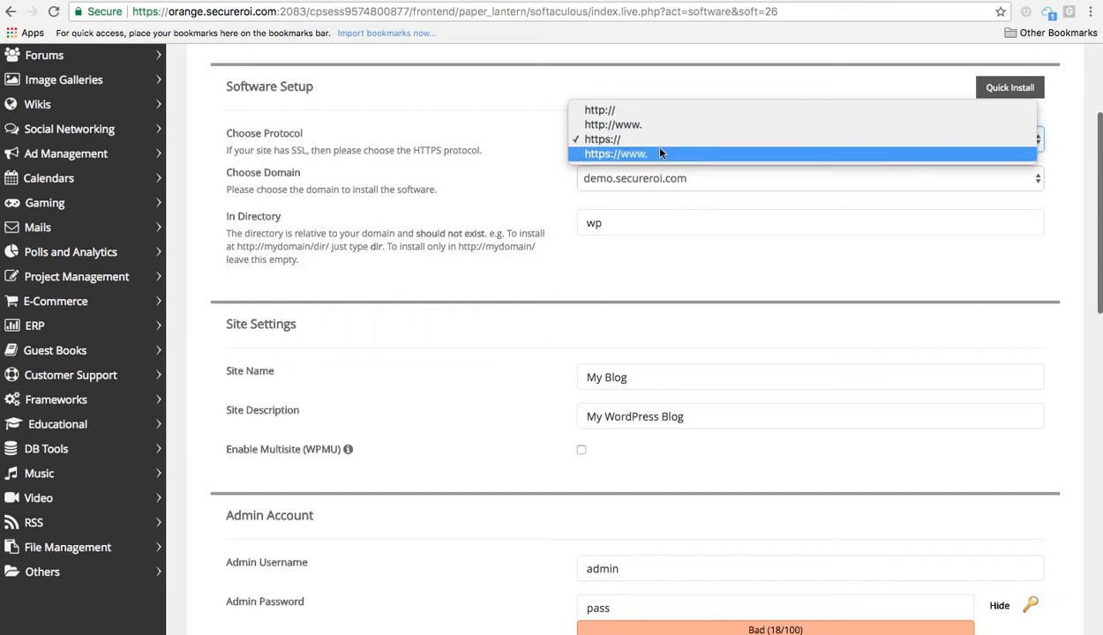
pyautogui.click(522, 155)
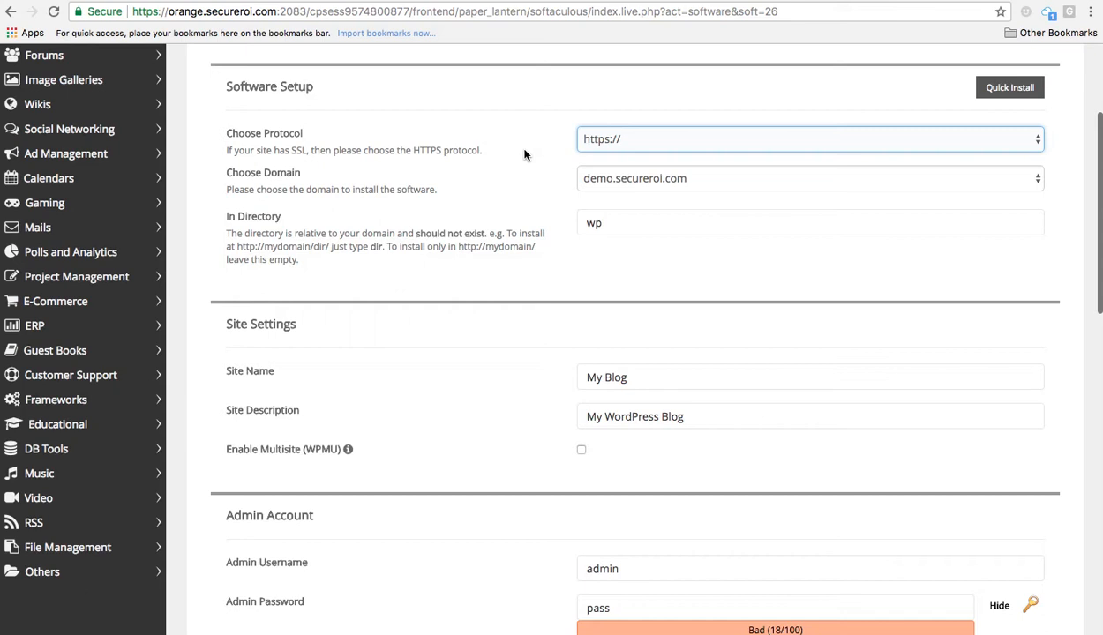
pyautogui.scroll(-2, 524, 158)
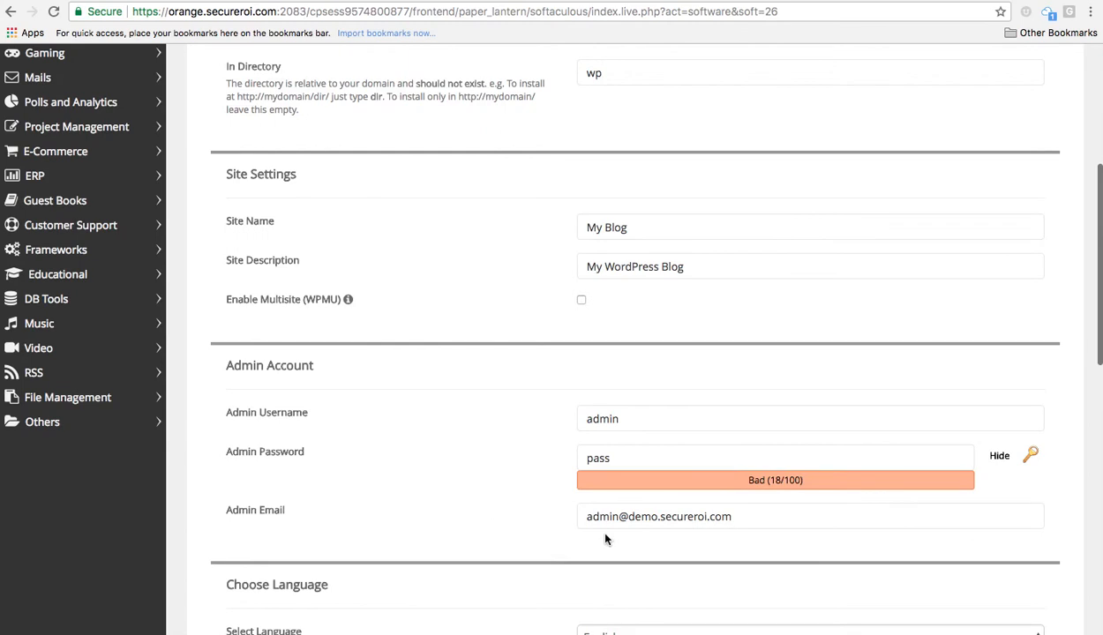
# Make the WordPress admin password stronger by lengthening it.
pyautogui.click(593, 455)
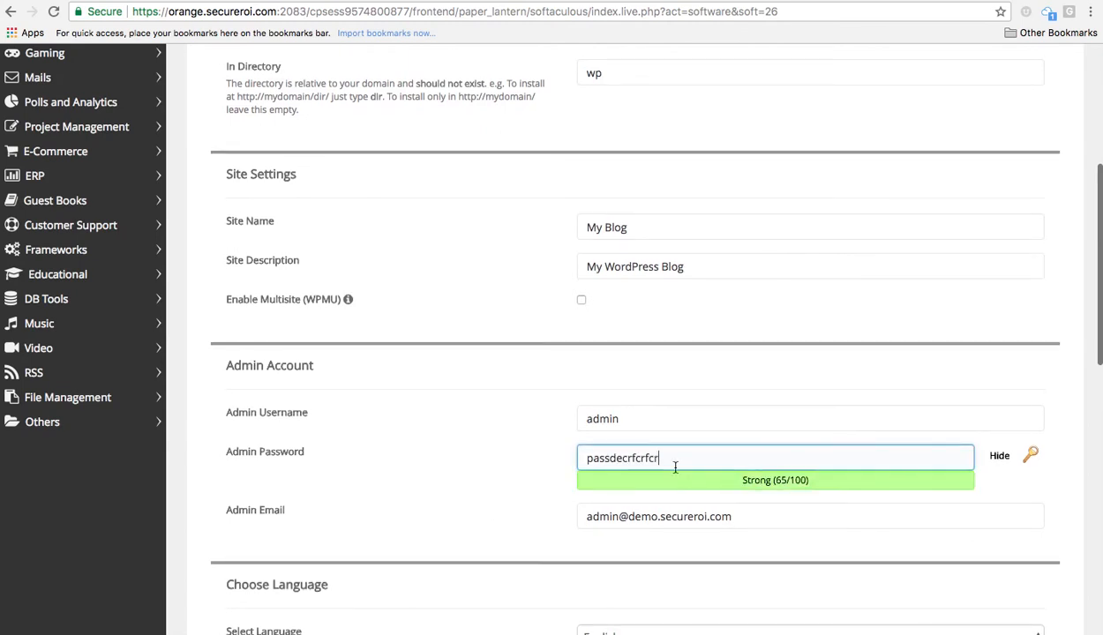
pyautogui.scroll(-2, 731, 505)
pyautogui.scroll(-5, 732, 505)
pyautogui.scroll(-1, 716, 494)
pyautogui.scroll(-2, 717, 493)
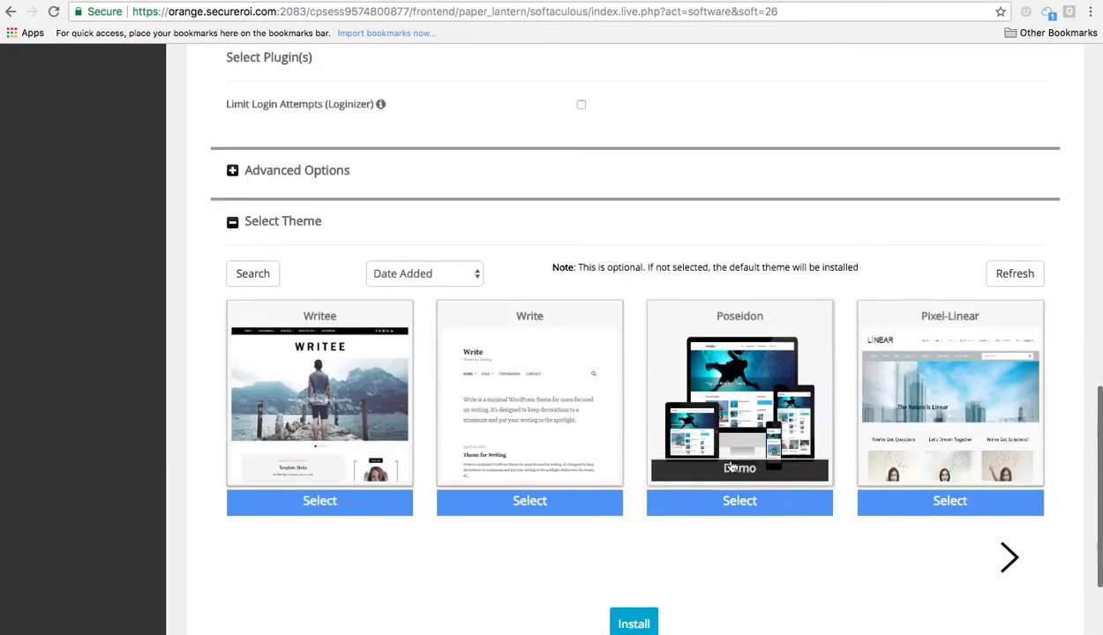
pyautogui.click(331, 402)
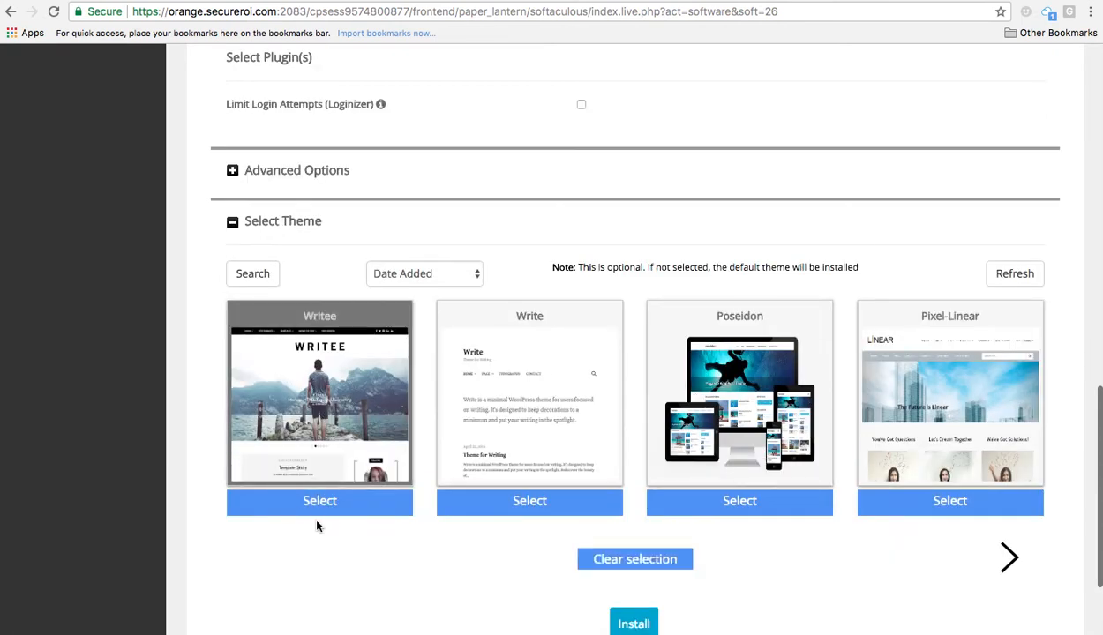
pyautogui.scroll(-2, 445, 424)
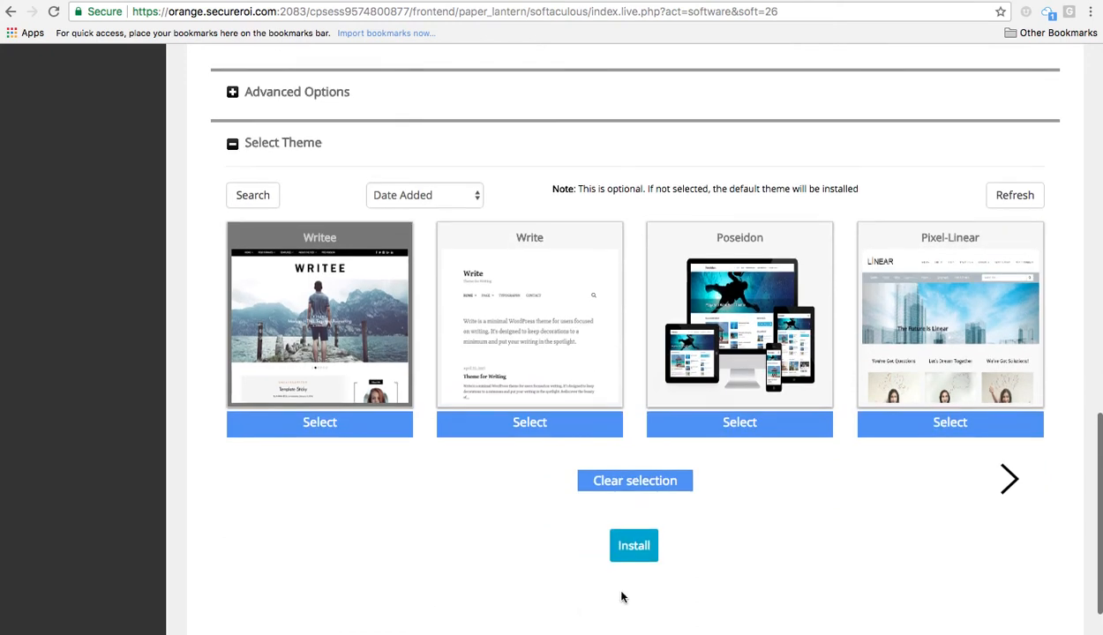
pyautogui.click(636, 546)
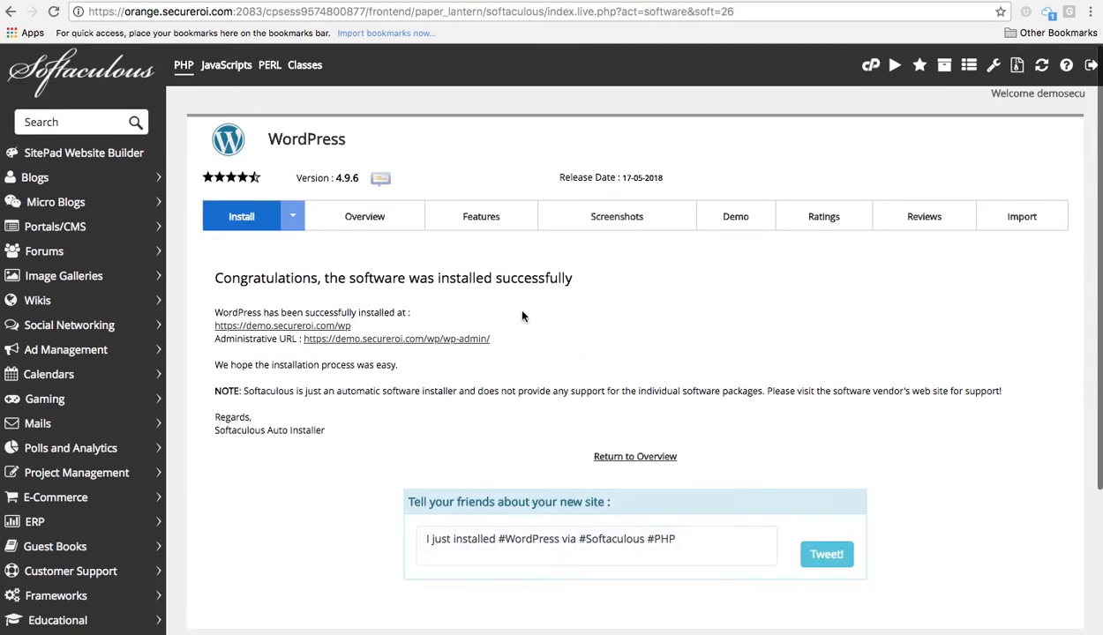
pyautogui.click(335, 327)
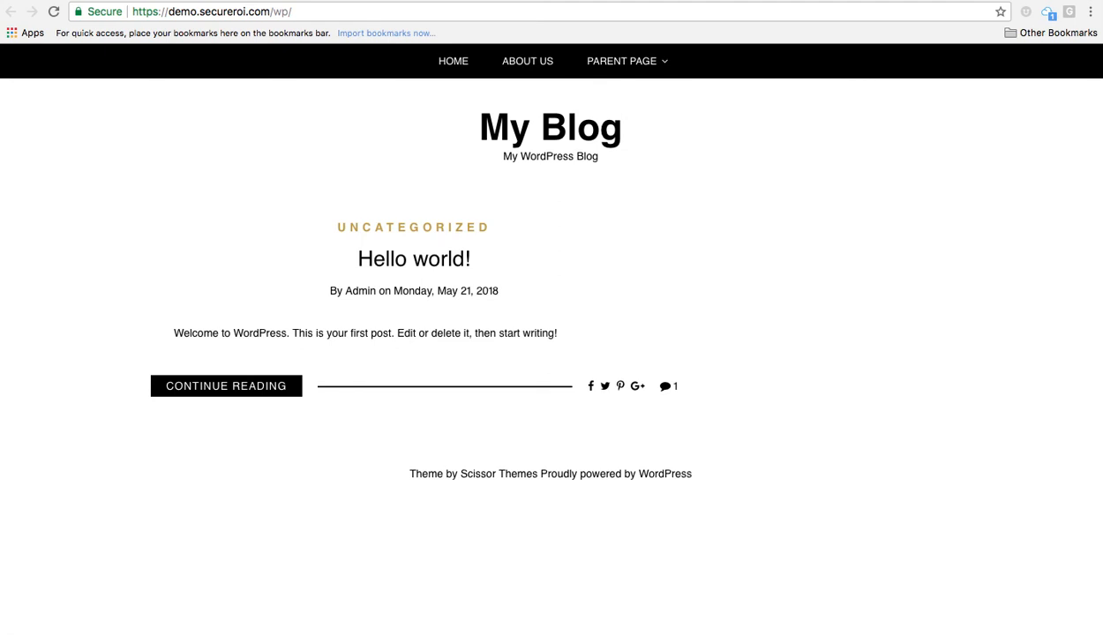
pyautogui.click(506, 0)
pyautogui.click(653, 0)
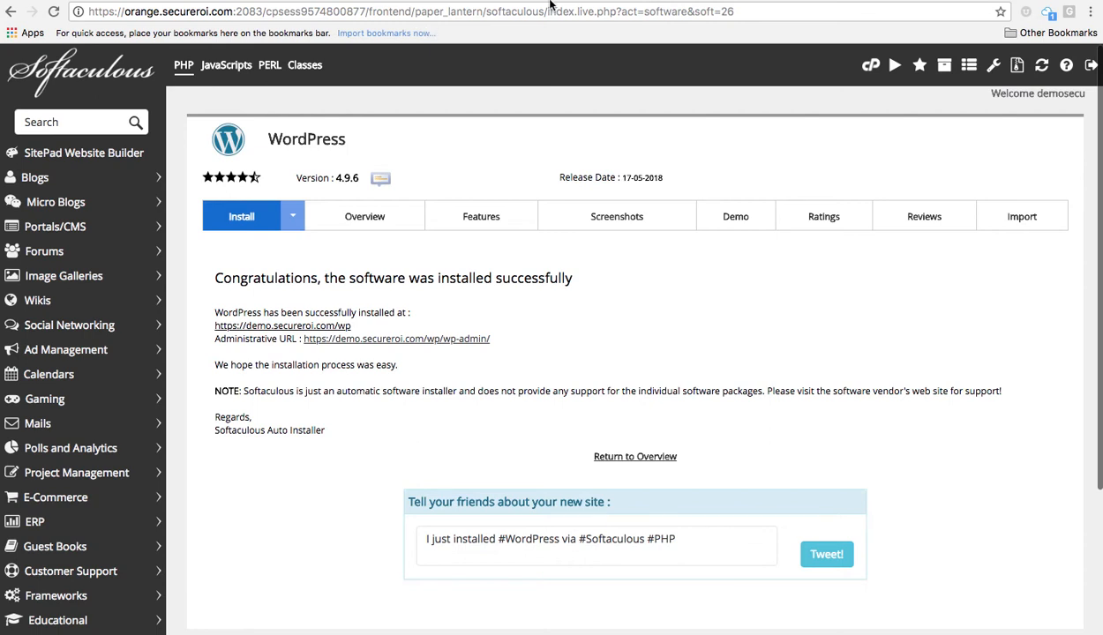
# Return from Softaculous to the cPanel home dashboard and bring the Domains section into view.
pyautogui.click(871, 69)
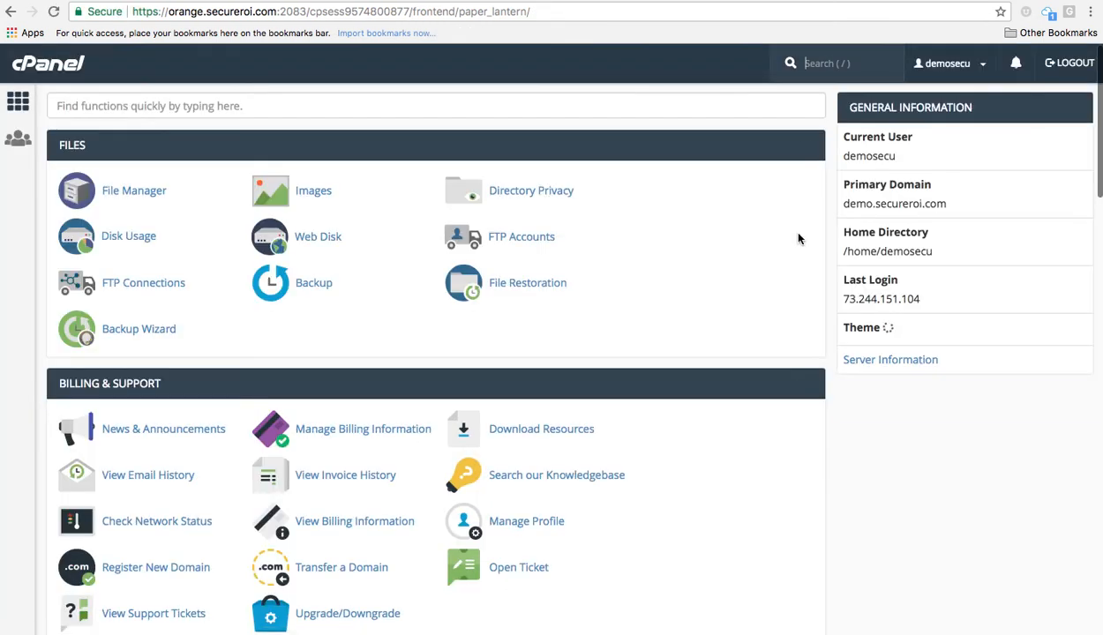
pyautogui.scroll(-1, 729, 265)
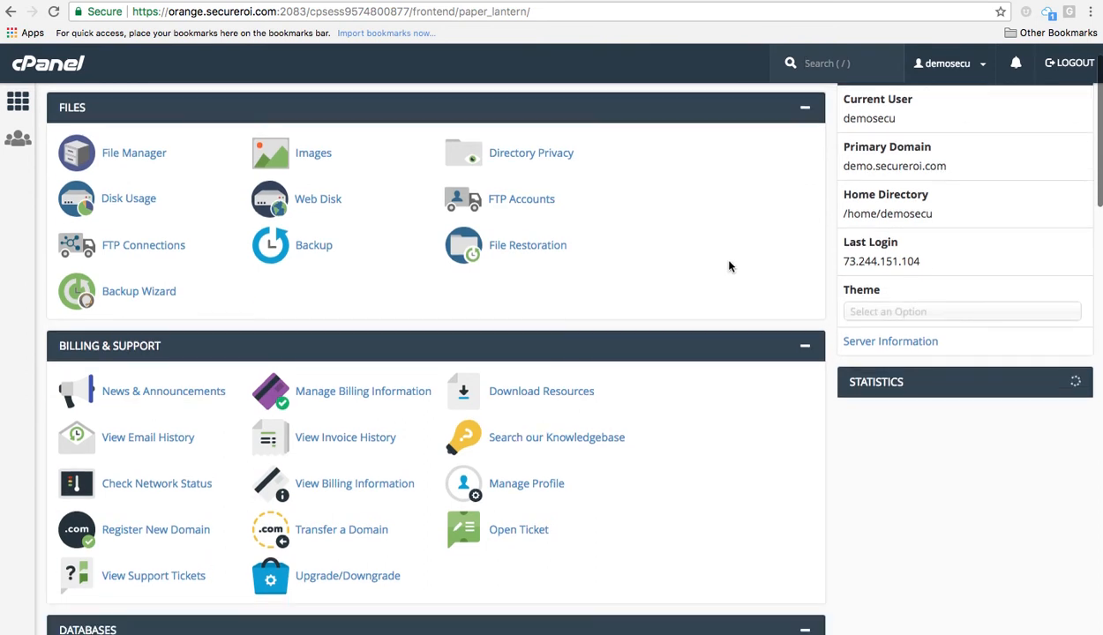
pyautogui.scroll(-5, 729, 266)
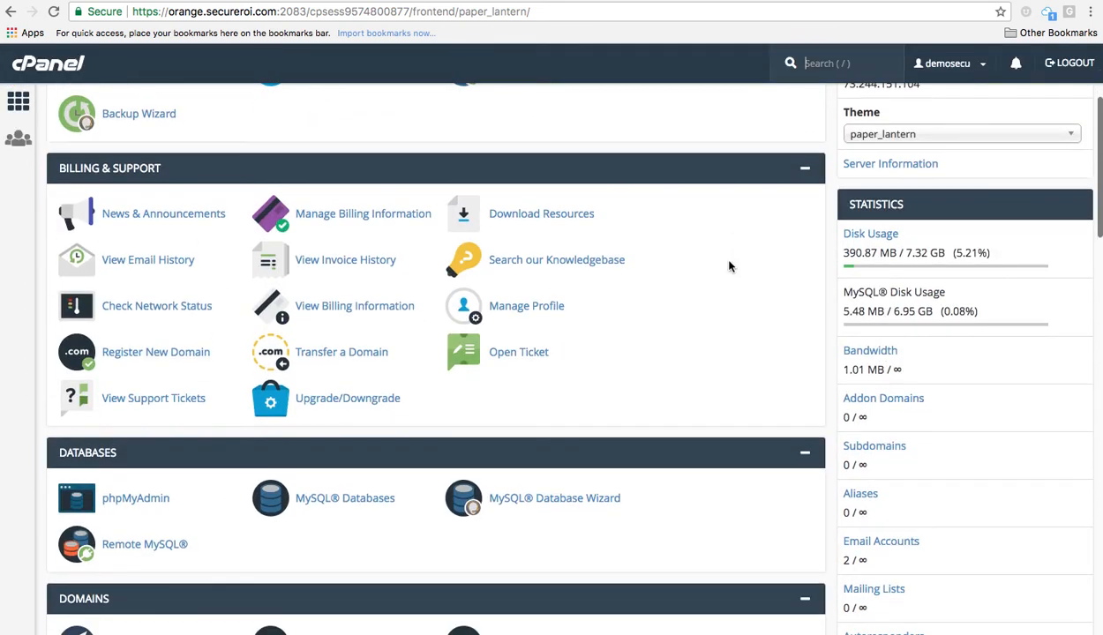
pyautogui.scroll(-3, 639, 344)
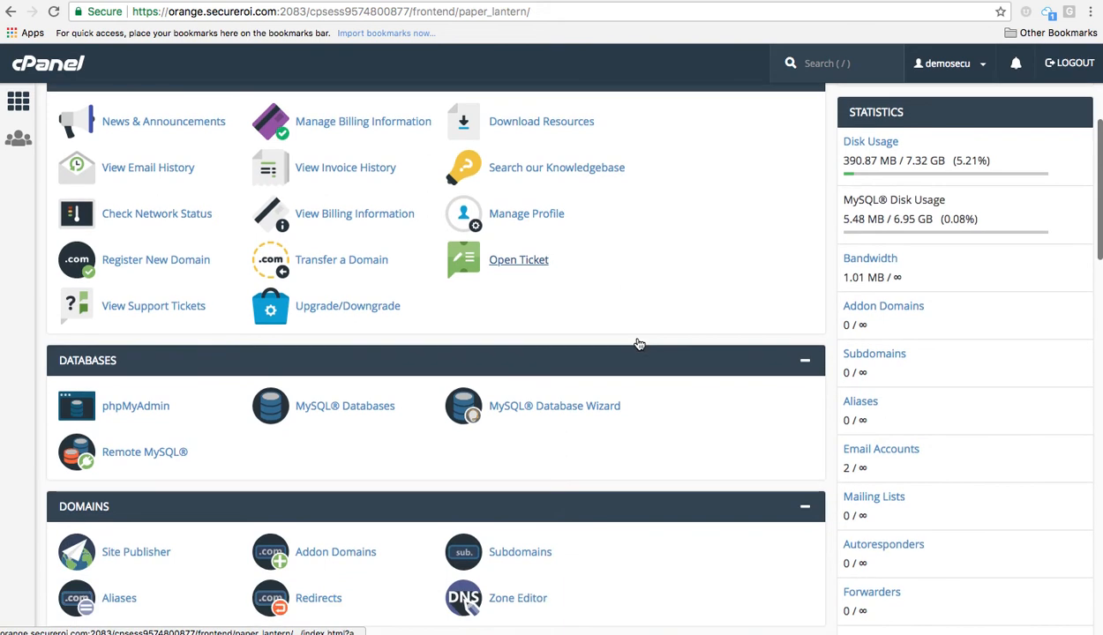
pyautogui.scroll(-6, 639, 344)
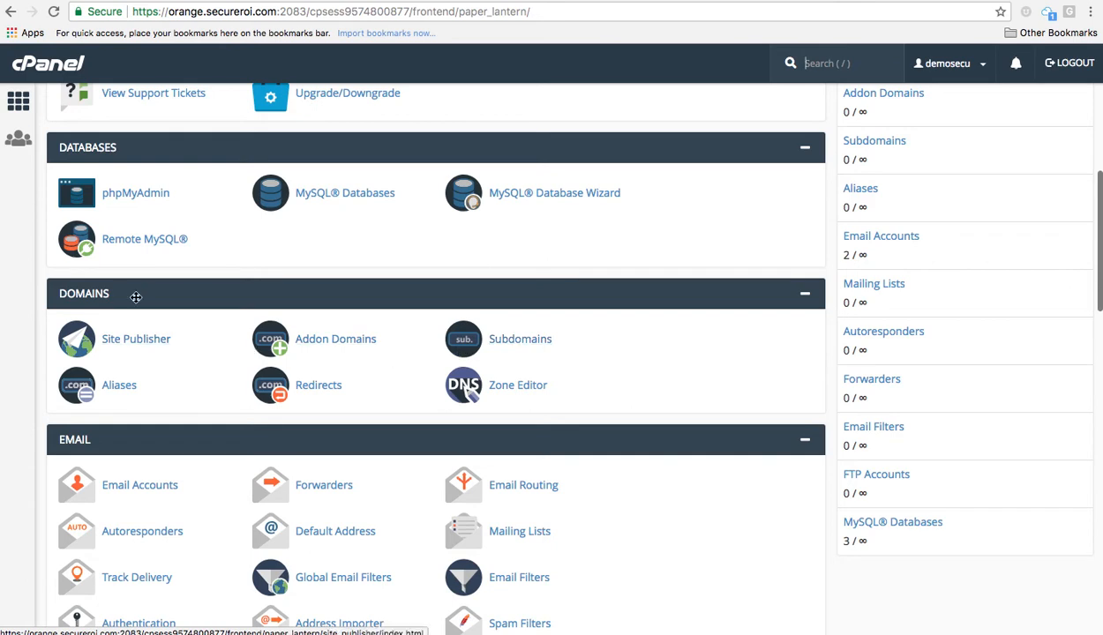
# Open Addon Domains to show the empty Create an Addon Domain form with no addon domains.
pyautogui.click(335, 341)
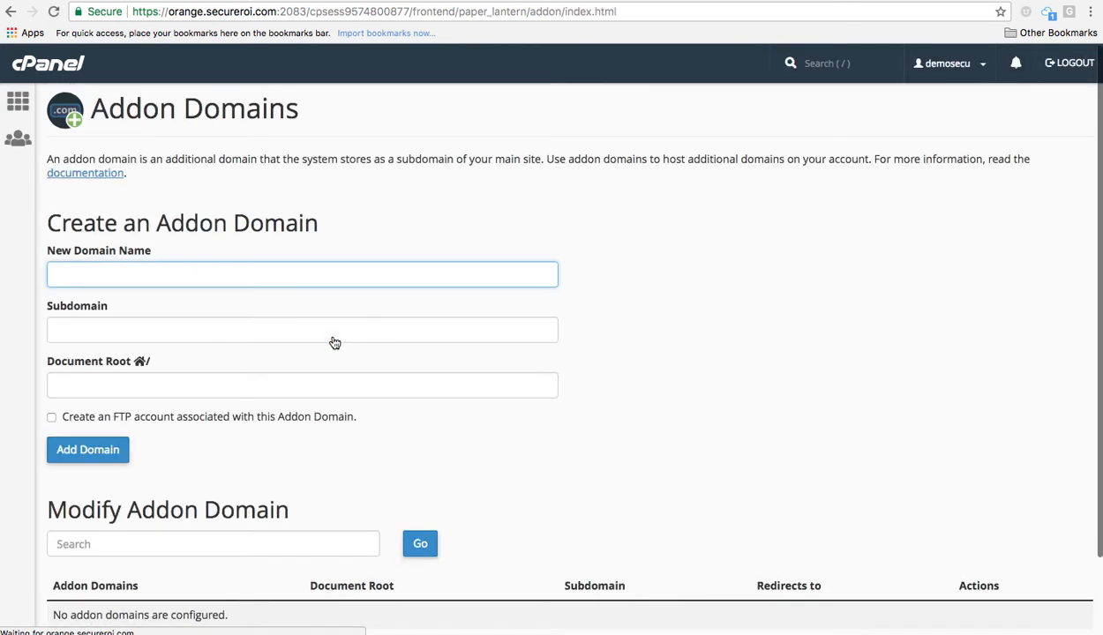
pyautogui.scroll(-2, 335, 342)
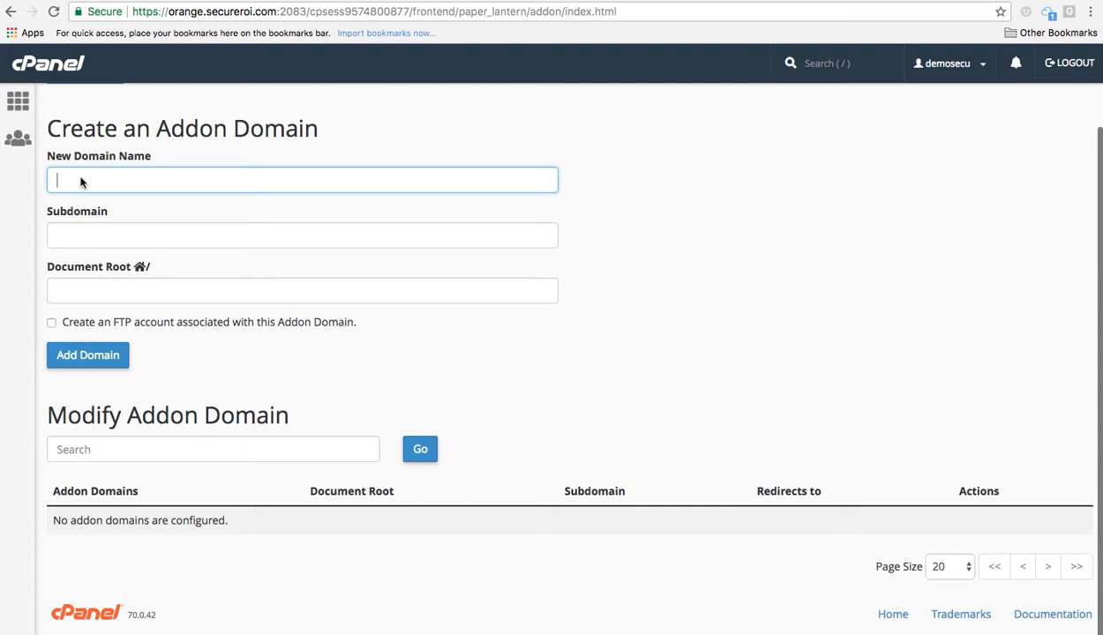
# Go back to cPanel home and open the Visitors tool under Metrics.
pyautogui.click(11, 113)
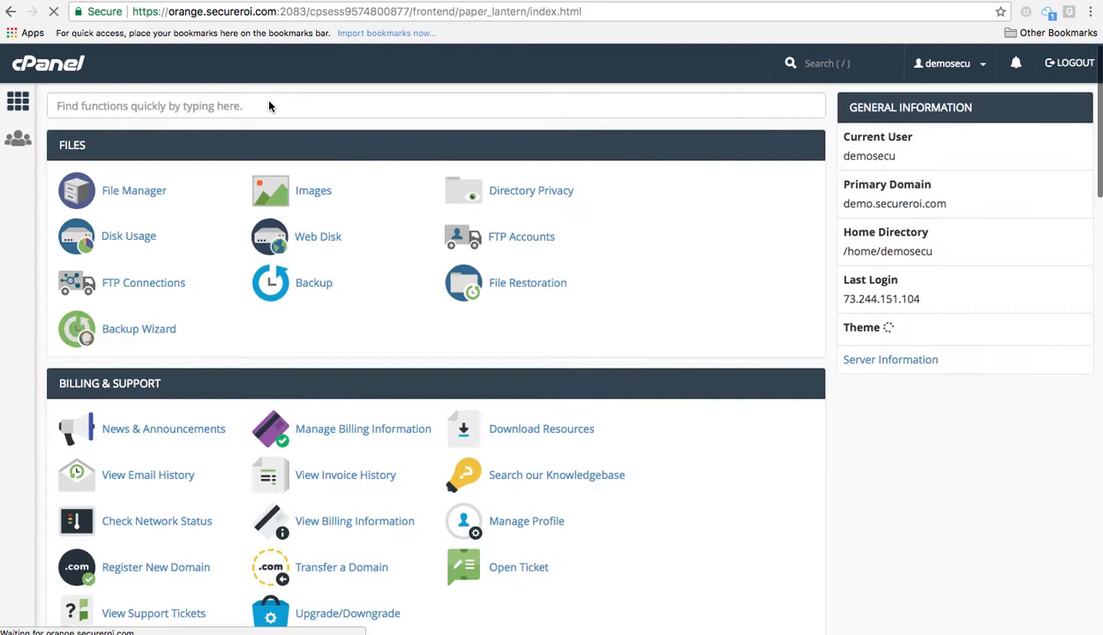
pyautogui.scroll(-3, 682, 243)
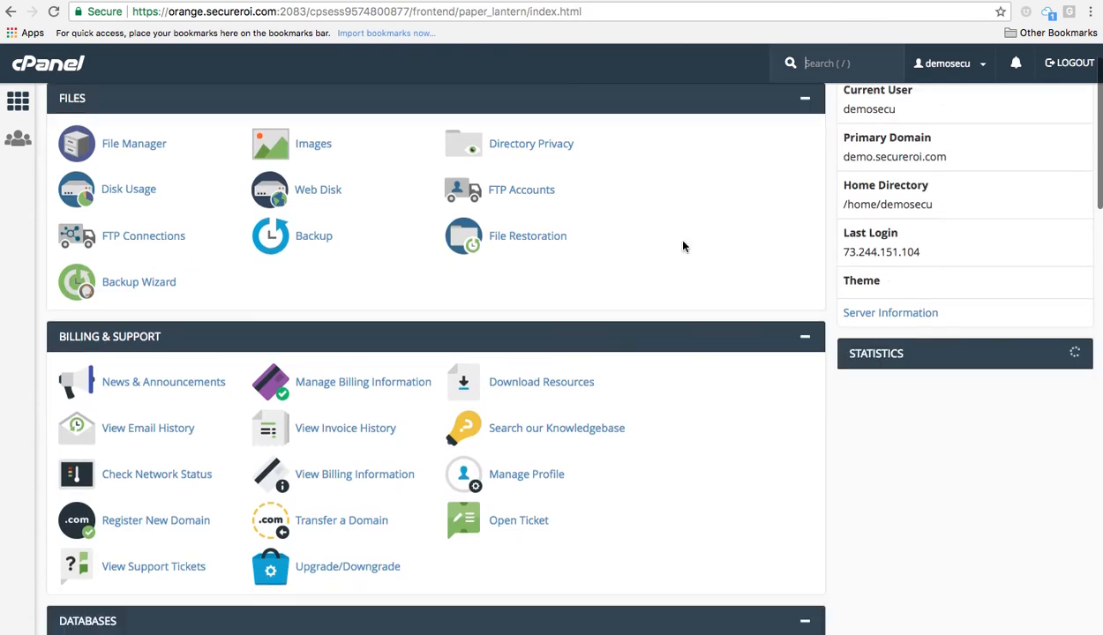
pyautogui.scroll(-6, 684, 238)
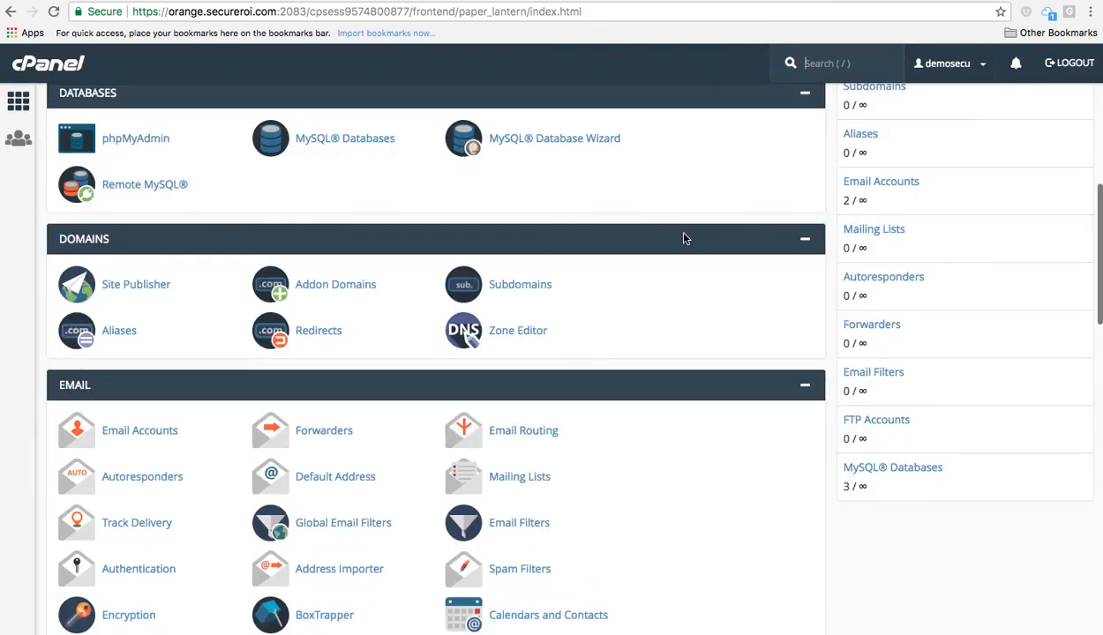
pyautogui.scroll(-1, 684, 238)
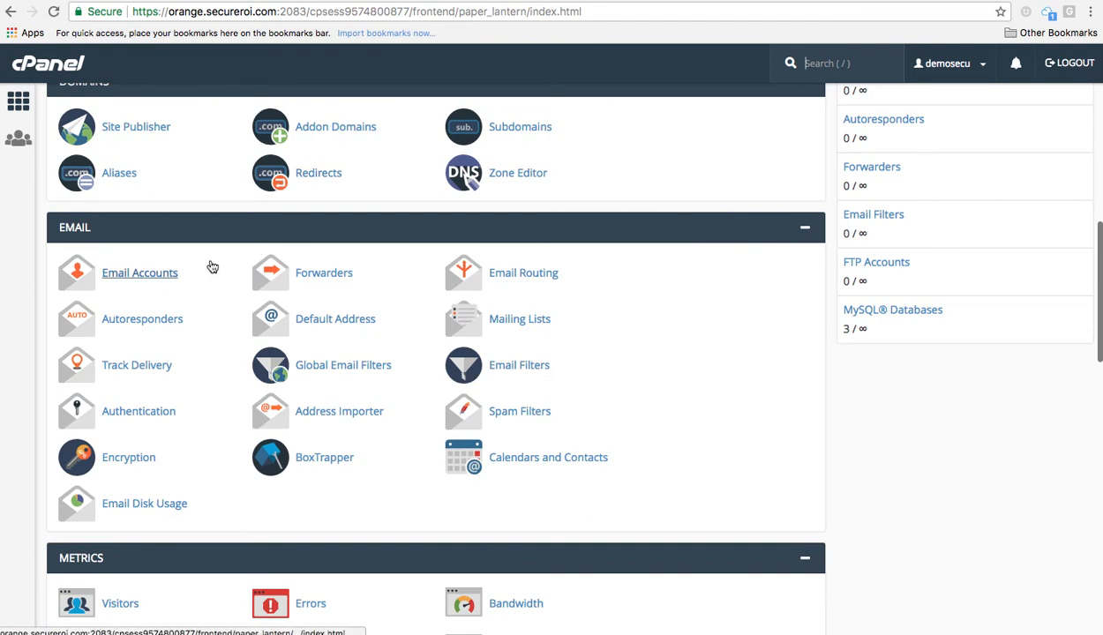
pyautogui.scroll(-5, 212, 266)
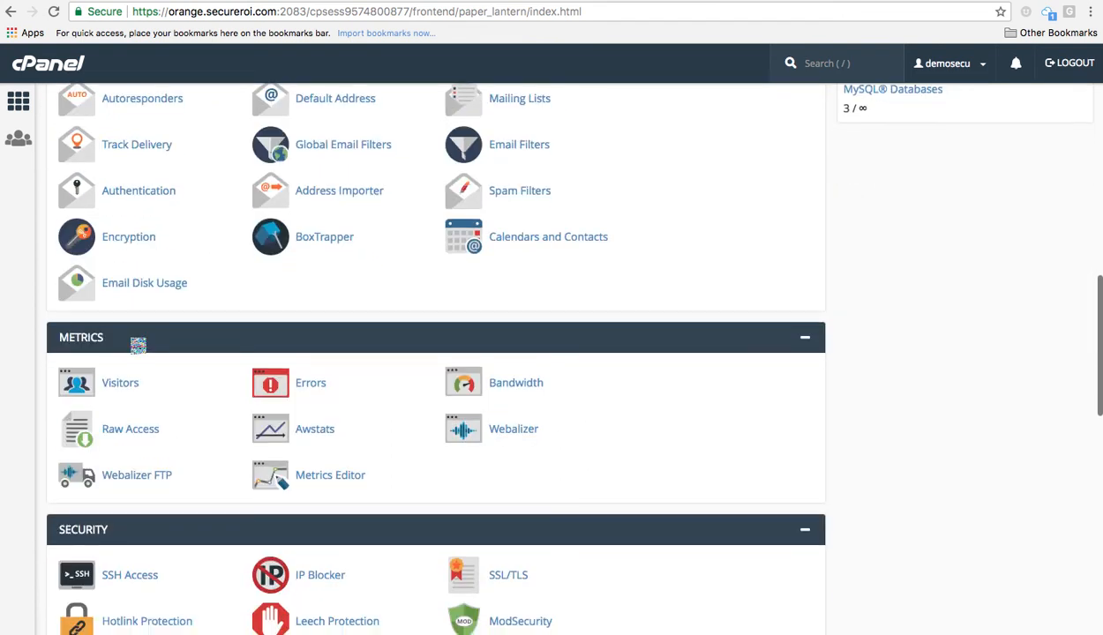
pyautogui.click(132, 387)
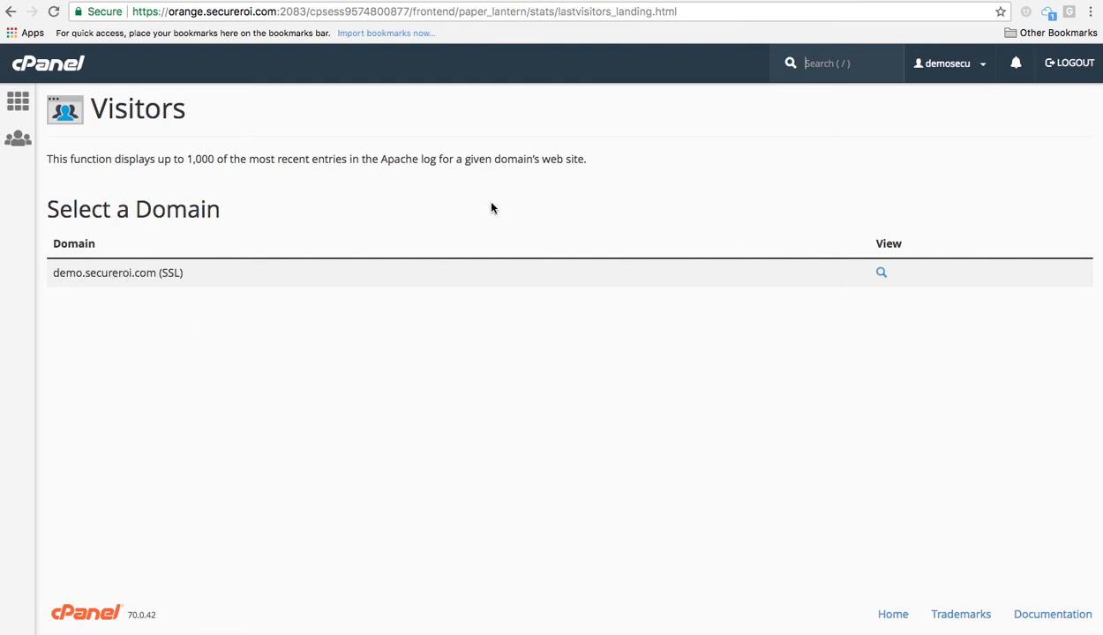
# Review the 25 latest visitor records for demo.secureroi.com (SSL), then return to the domain list.
pyautogui.click(880, 275)
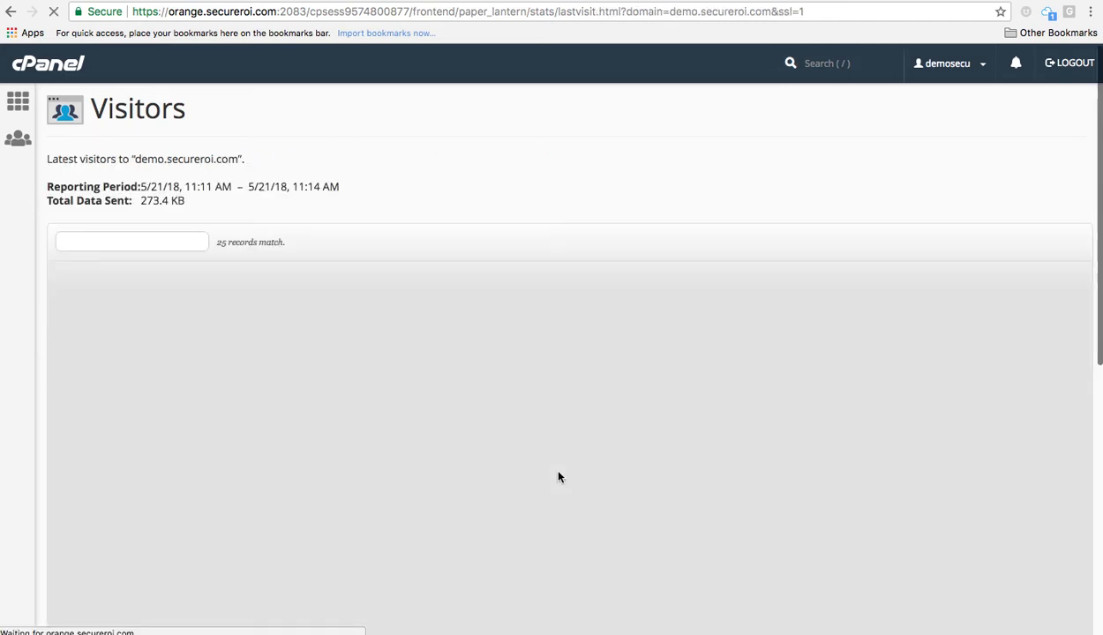
pyautogui.scroll(-1, 559, 476)
pyautogui.scroll(-1, 559, 477)
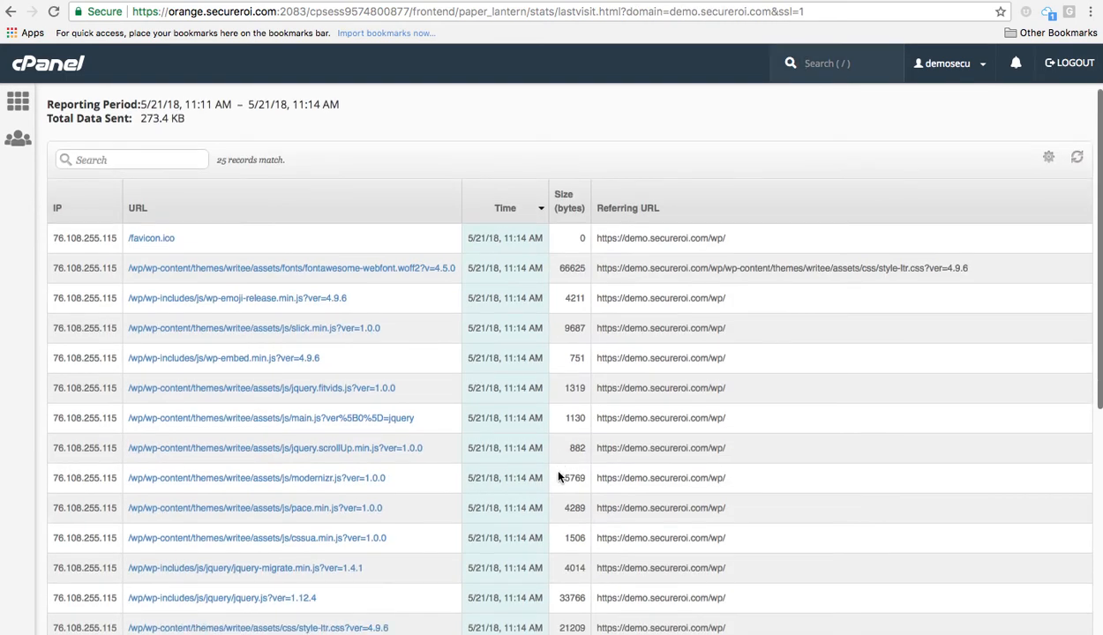
pyautogui.scroll(-2, 559, 477)
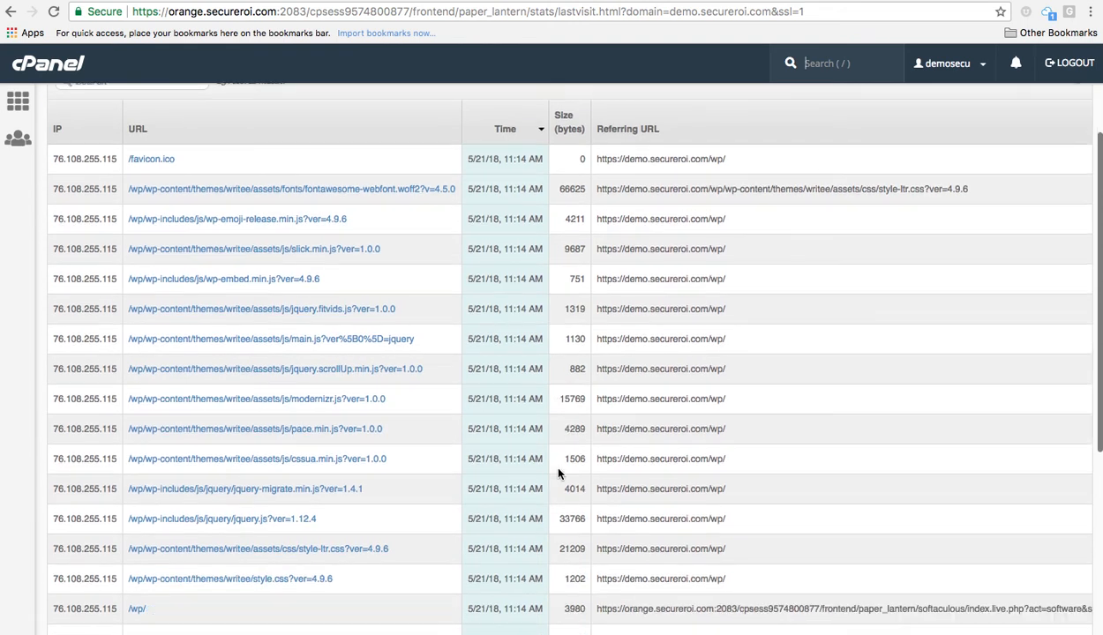
pyautogui.scroll(-5, 558, 459)
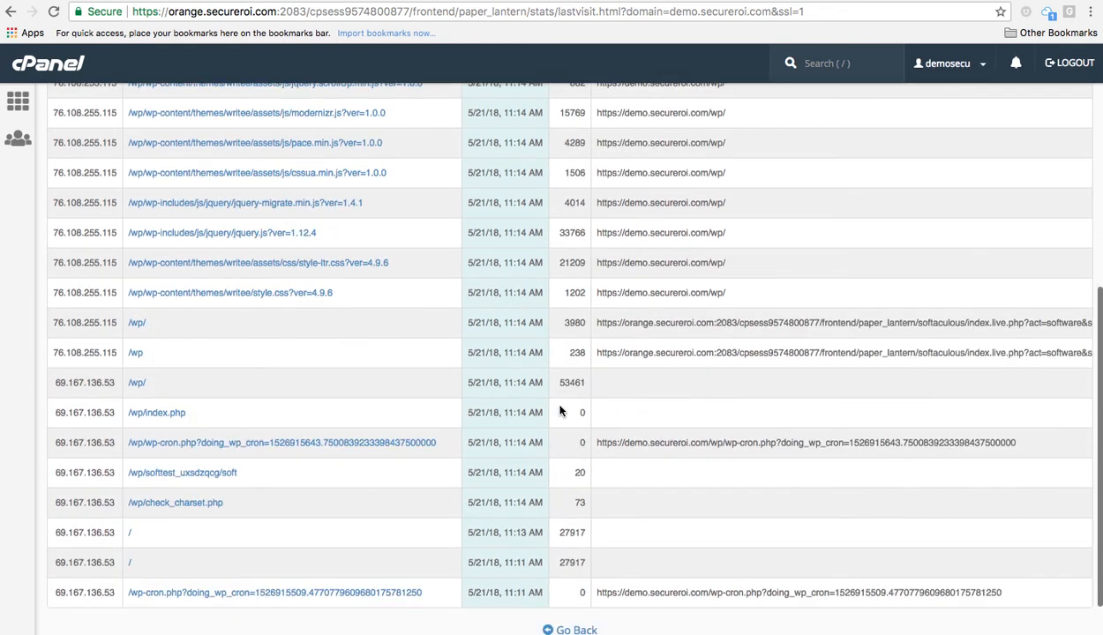
pyautogui.scroll(2, 561, 379)
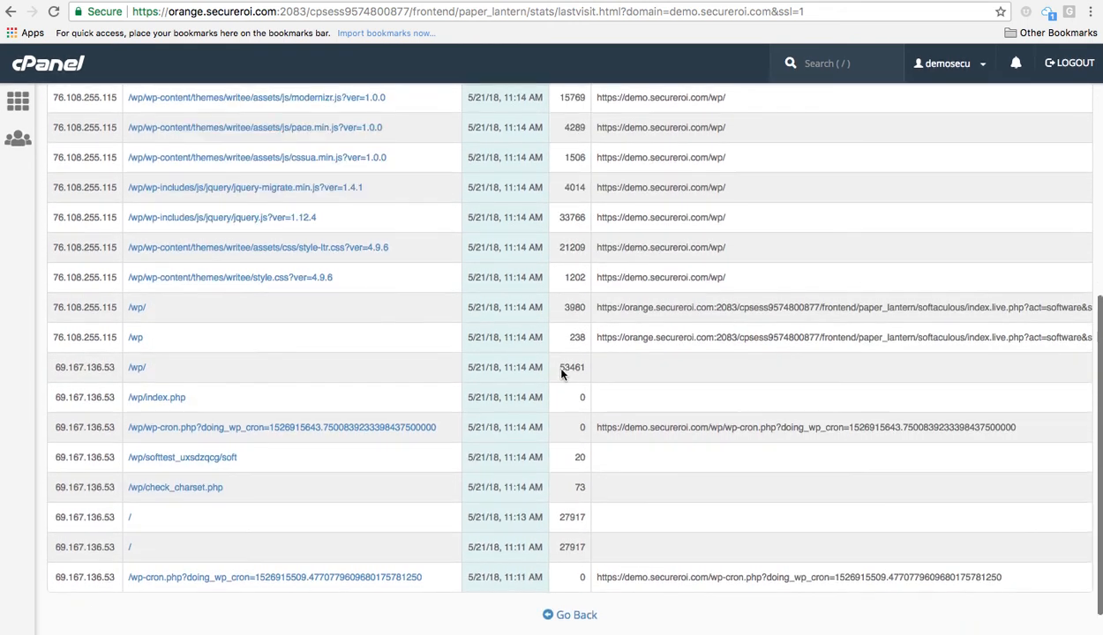
pyautogui.scroll(-2, 562, 375)
pyautogui.scroll(10, 561, 375)
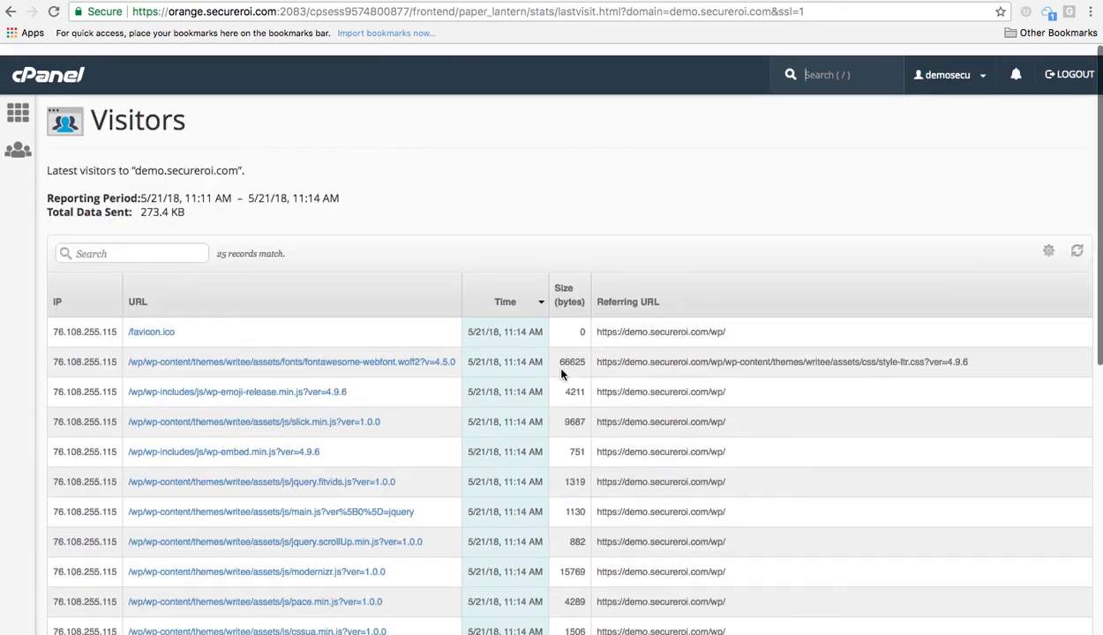
pyautogui.scroll(-1, 562, 375)
pyautogui.scroll(-7, 561, 375)
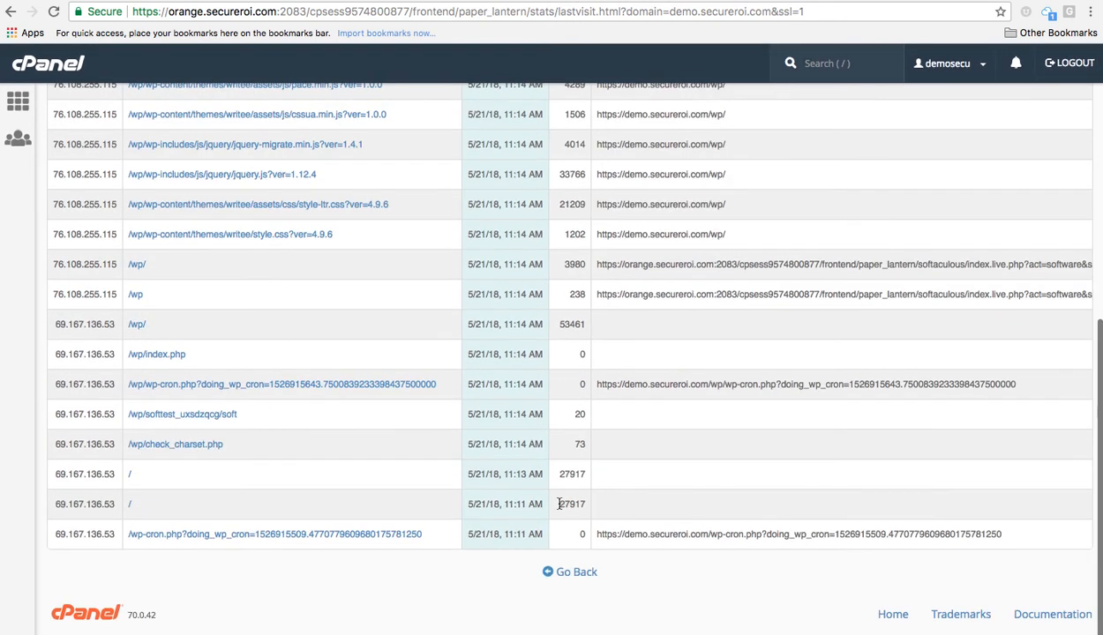
pyautogui.click(559, 579)
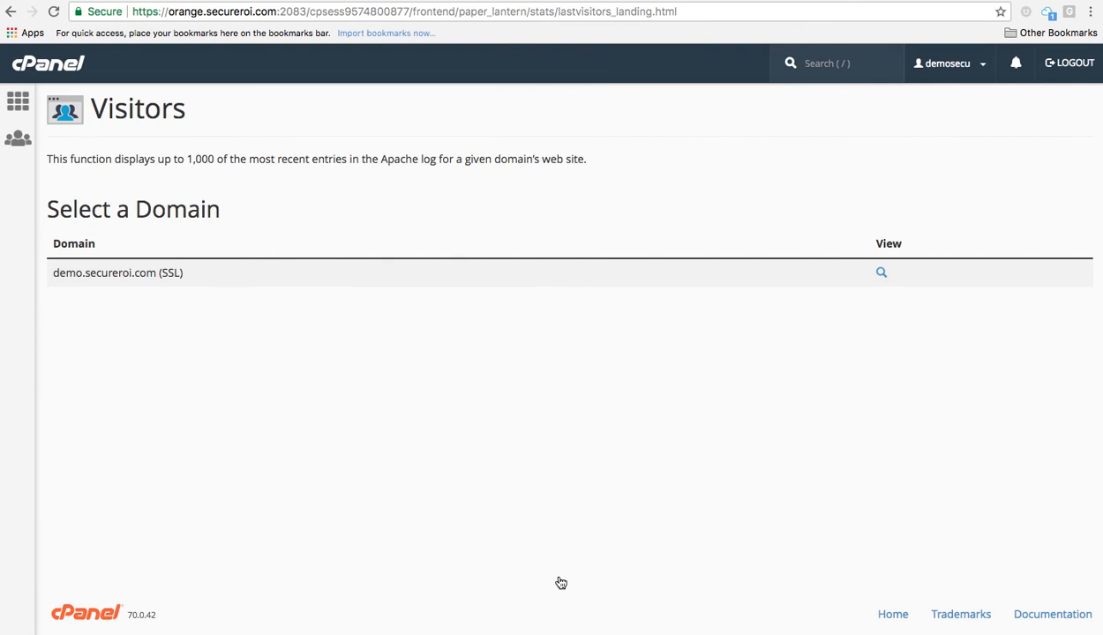
# Return to cPanel home and open the Awstats tool under Metrics.
pyautogui.click(17, 102)
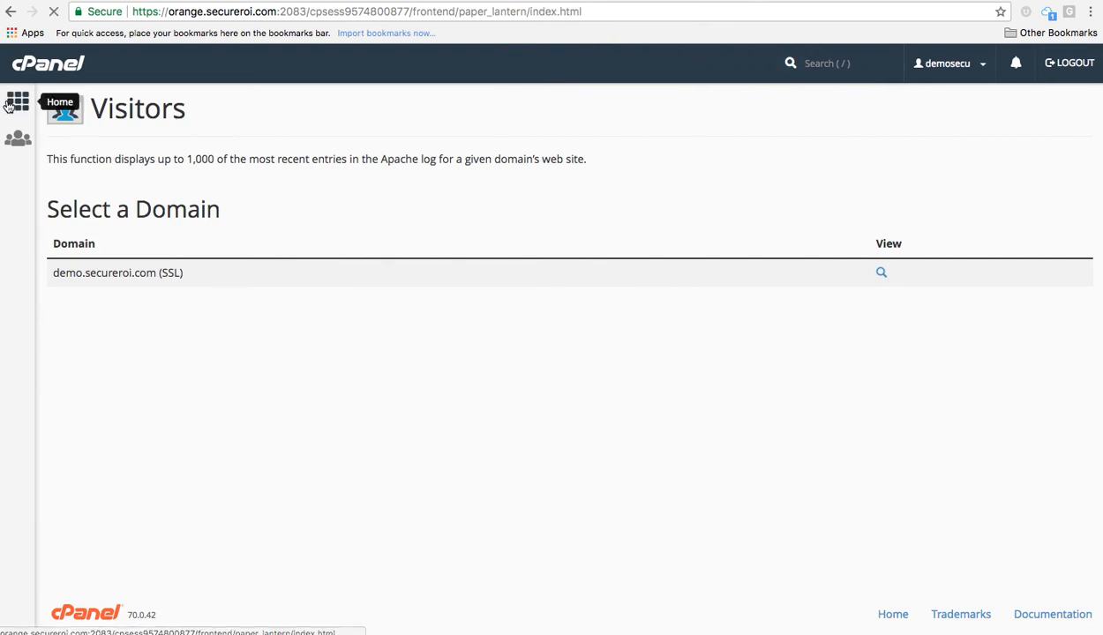
pyautogui.scroll(-3, 263, 220)
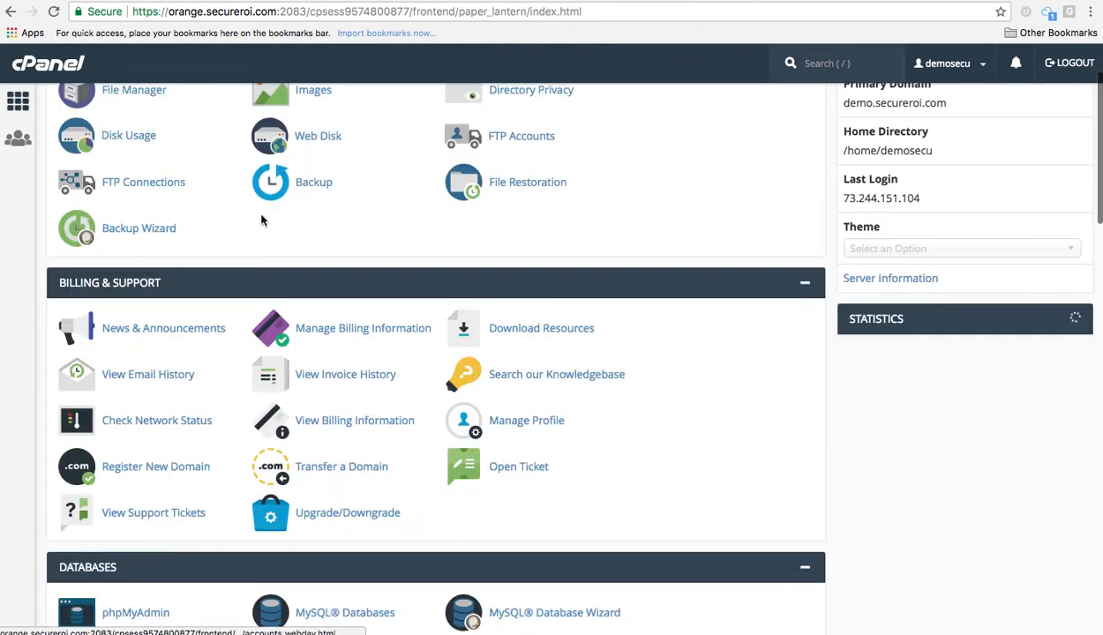
pyautogui.scroll(-5, 278, 405)
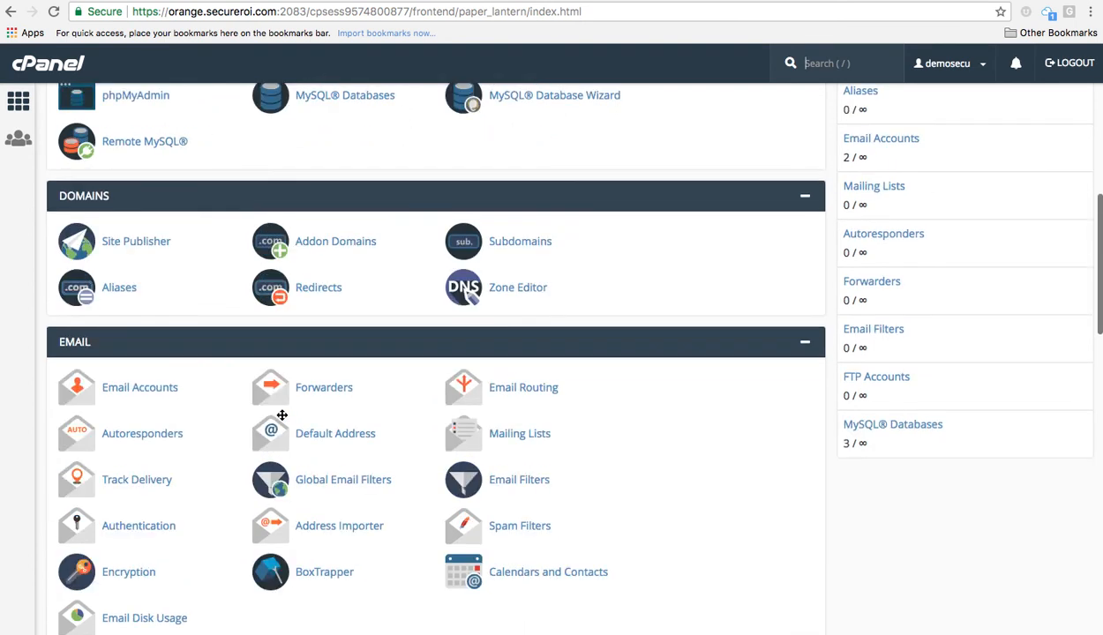
pyautogui.scroll(-3, 281, 410)
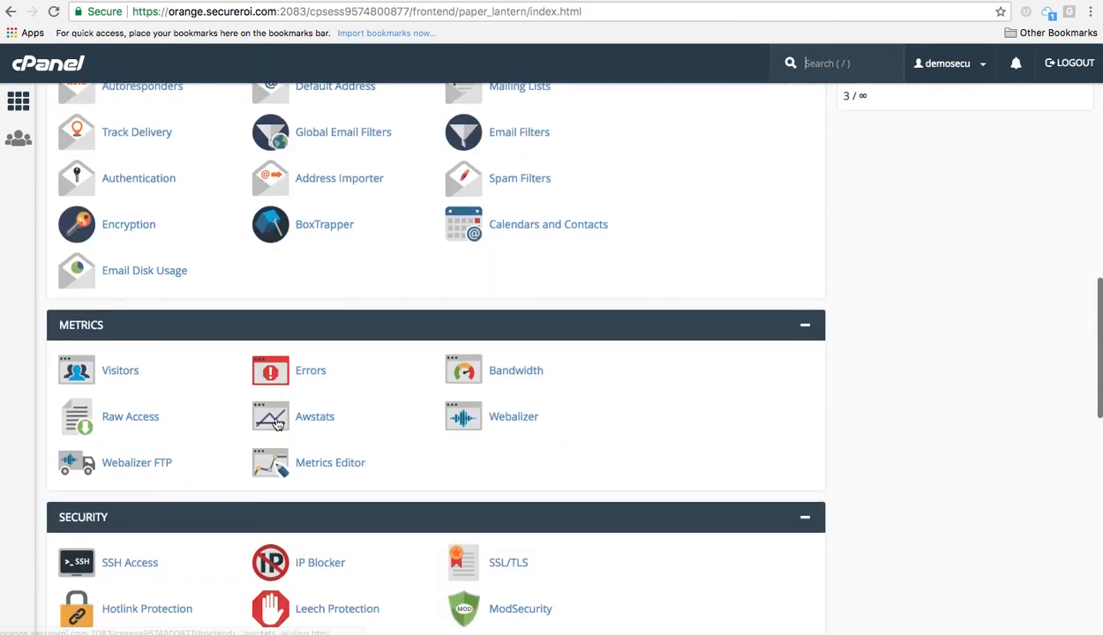
pyautogui.click(273, 427)
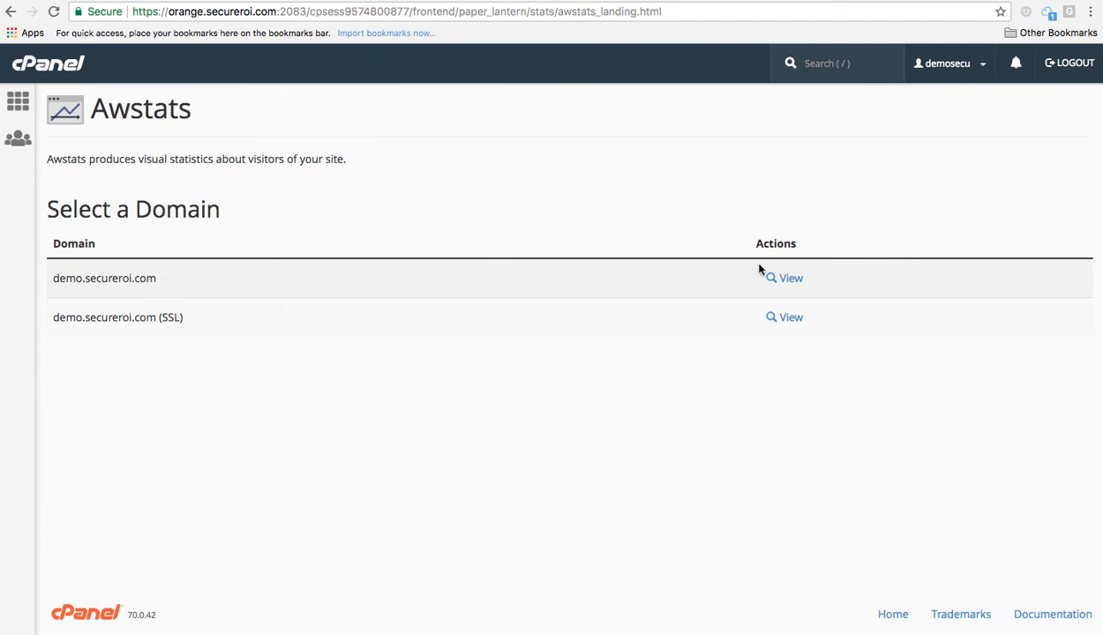
# View the demo.secureroi.com (SSL) Awstats report: May 2018, 3 unique visitors, 9 visits, 9 hits.
pyautogui.click(770, 321)
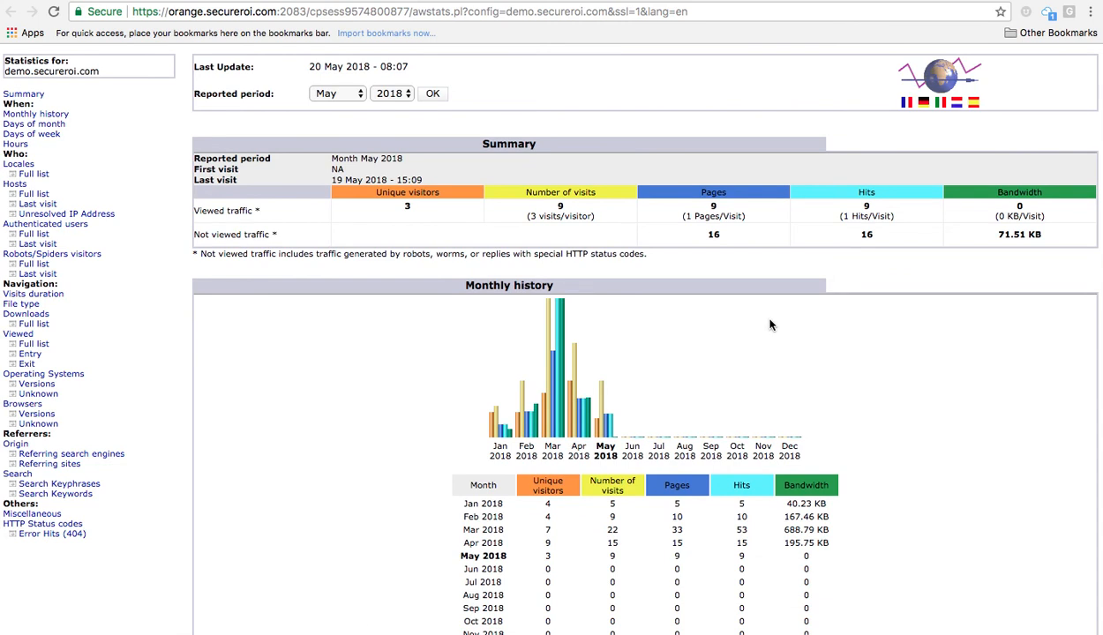
pyautogui.scroll(-5, 769, 324)
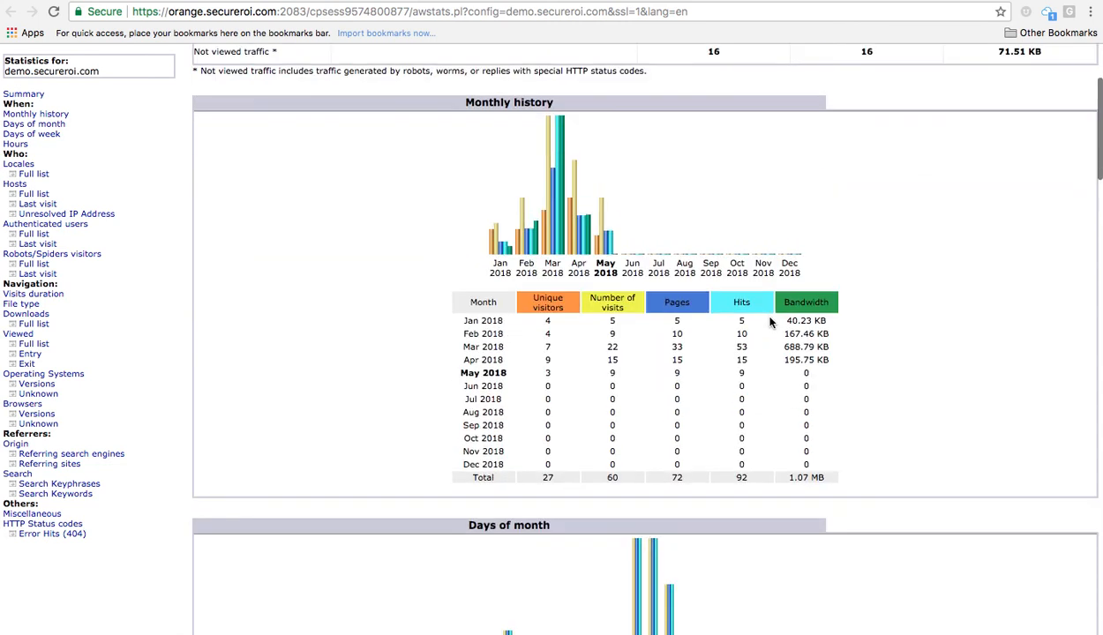
pyautogui.scroll(-9, 770, 322)
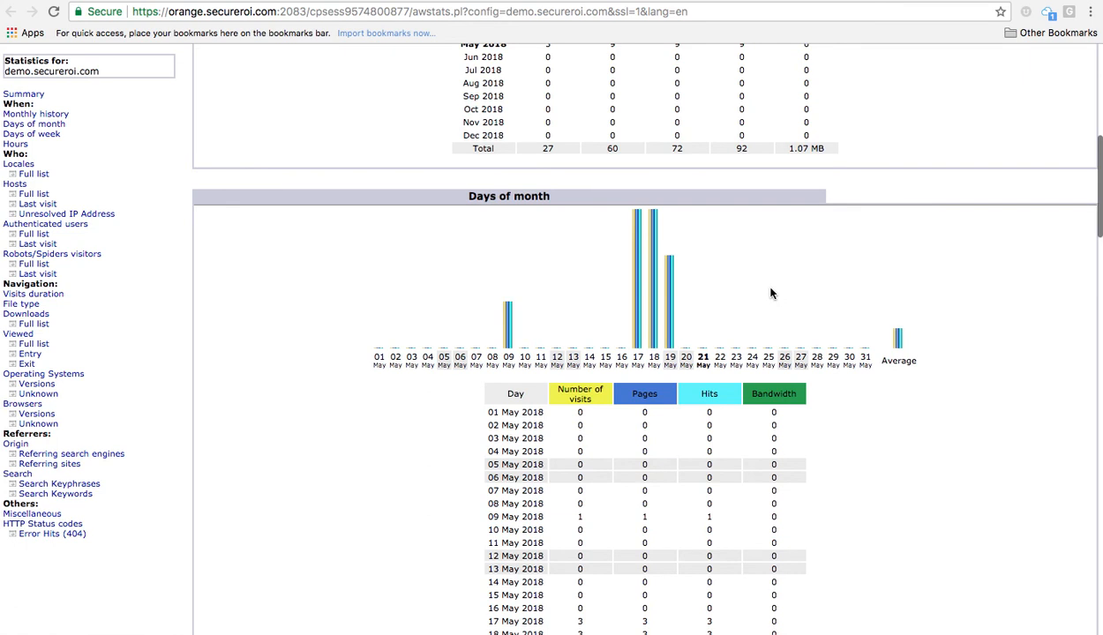
pyautogui.scroll(-11, 772, 291)
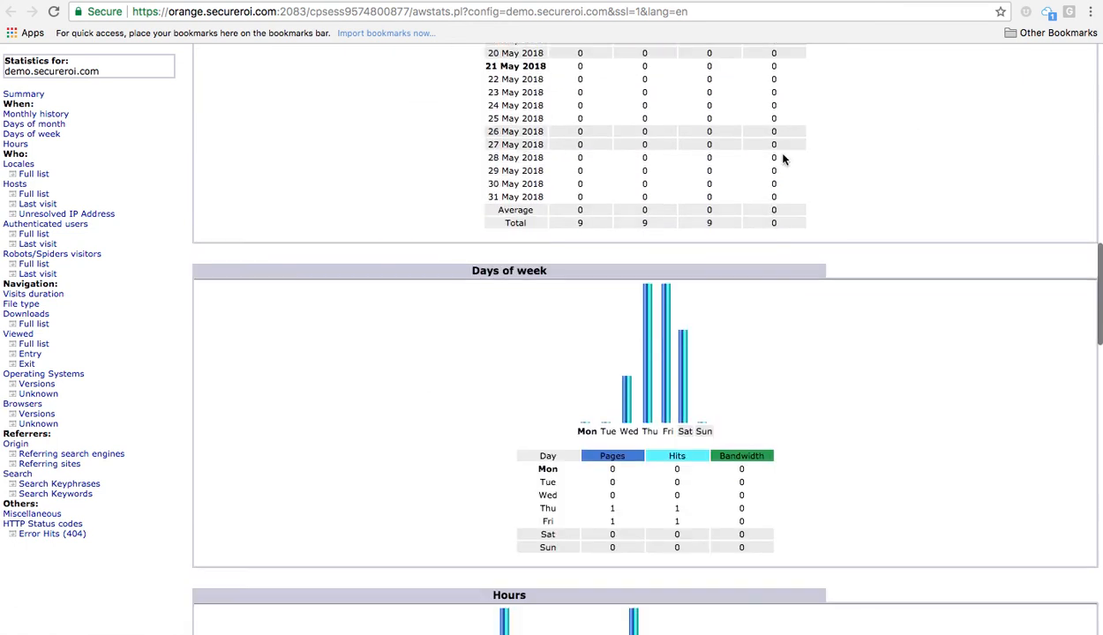
pyautogui.scroll(-16, 783, 154)
pyautogui.scroll(20, 783, 149)
pyautogui.scroll(20, 783, 149)
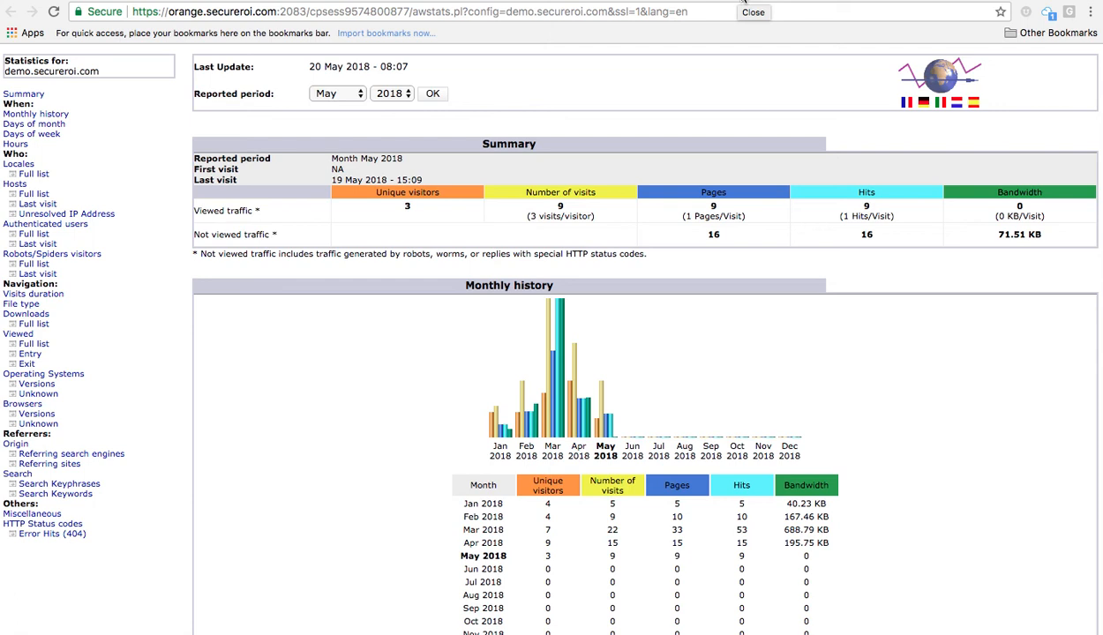
# Close the Awstats report tab and go back to the cPanel home dashboard.
pyautogui.click(744, 5)
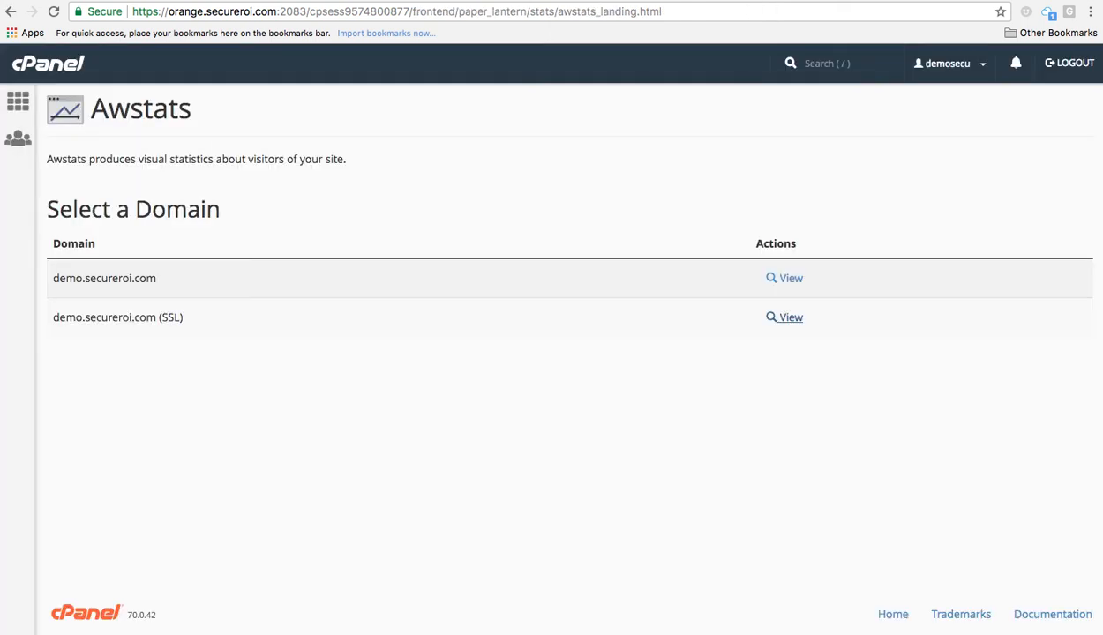
pyautogui.click(17, 103)
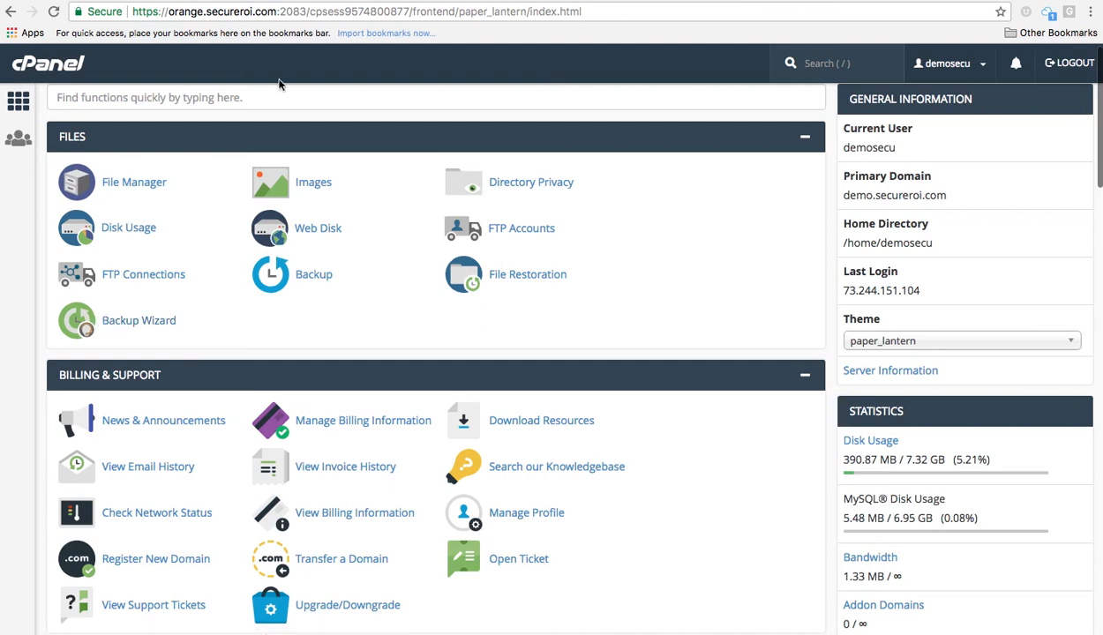
# Return to the Demo.secureroi.com product page in the client area and expand the Online chat window.
pyautogui.click(486, 1)
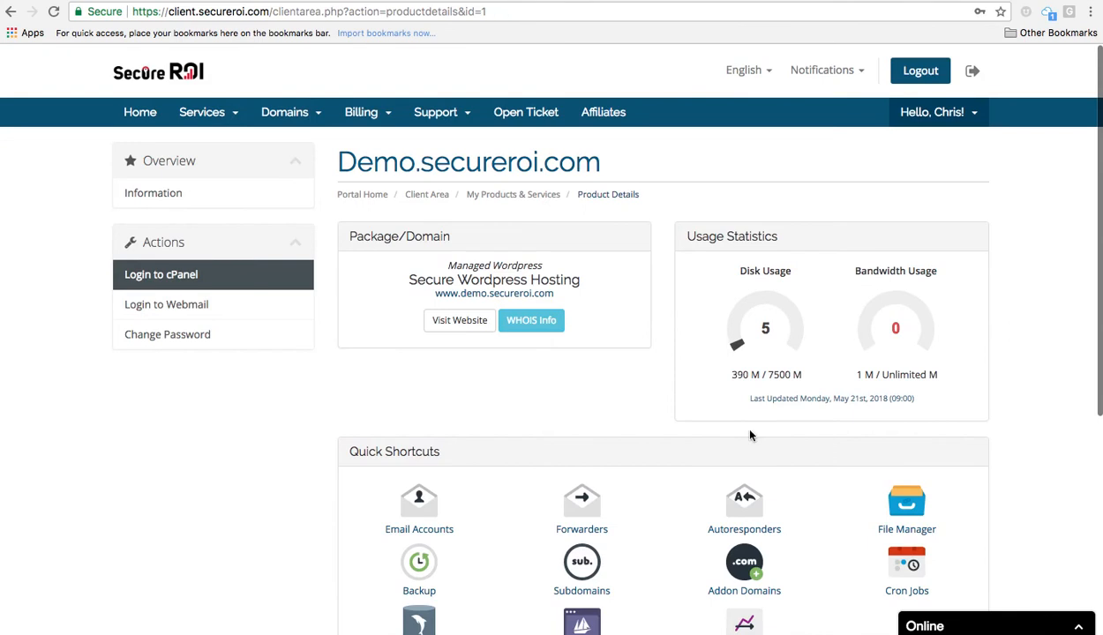
pyautogui.click(935, 632)
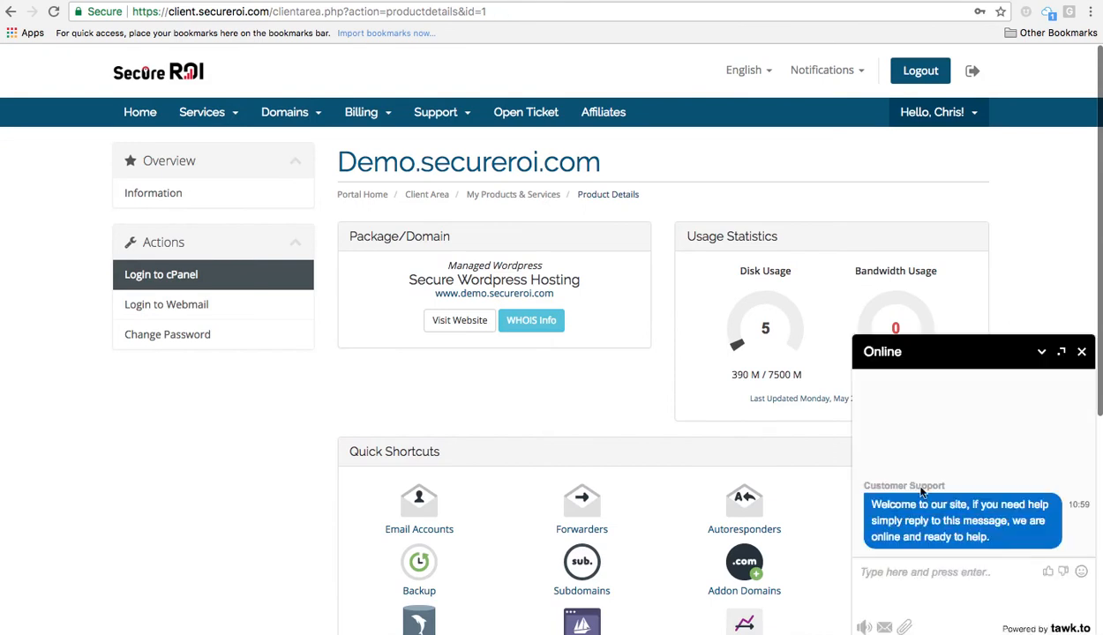